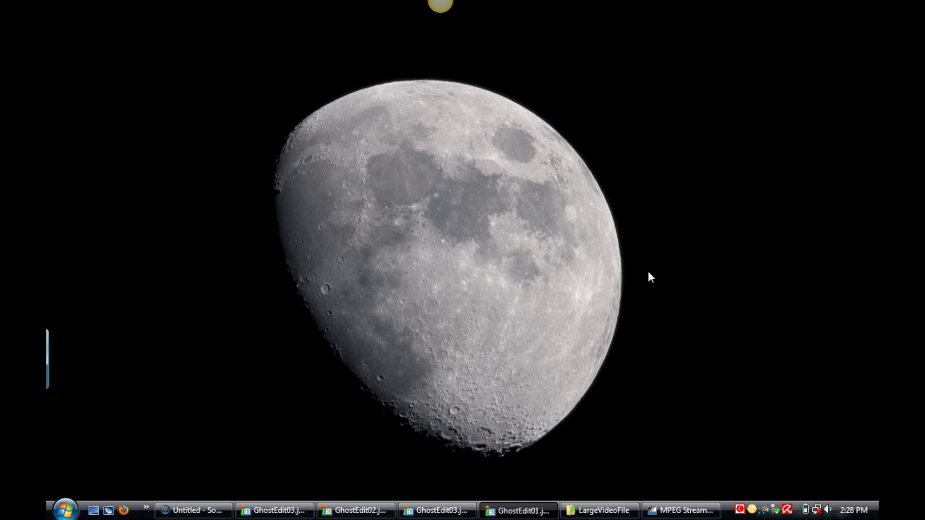
# - View the GhostEdit03 and GhostEdit01 folder diagram images, then return to the desktop
pyautogui.click(294, 511)
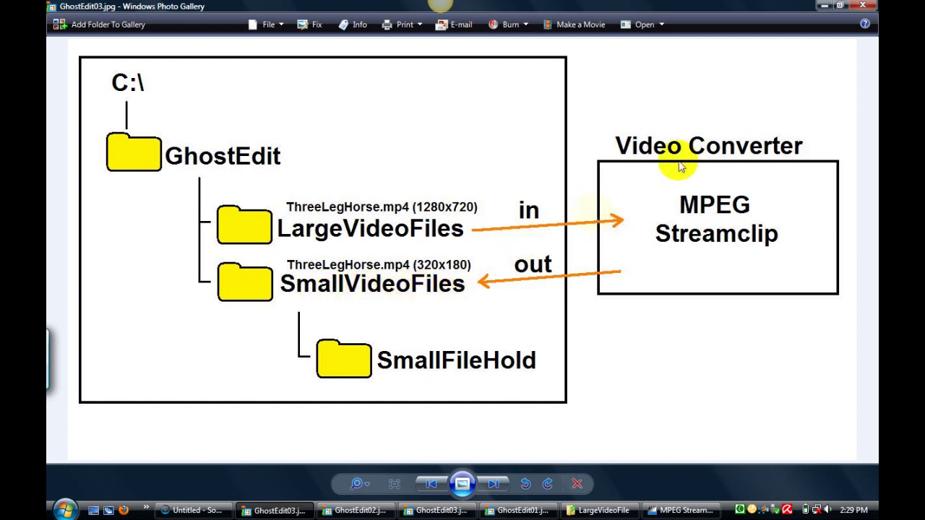
pyautogui.click(824, 6)
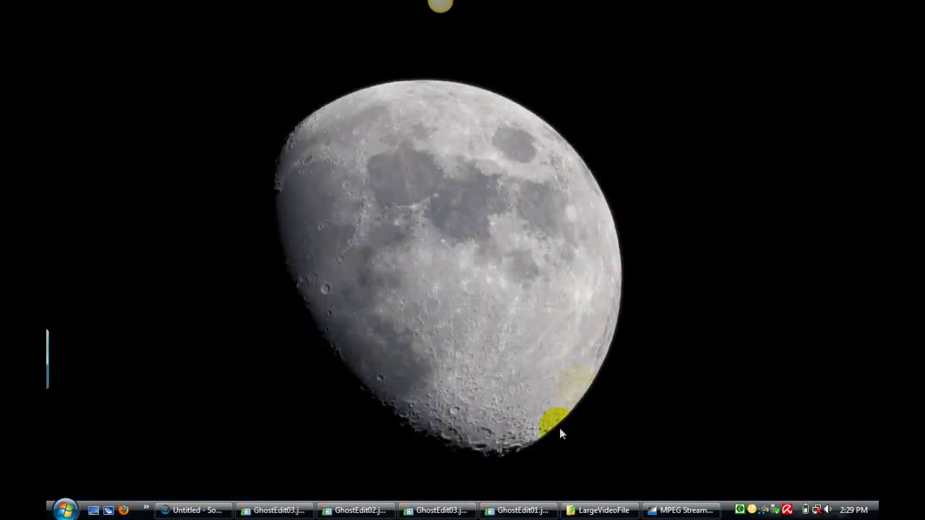
pyautogui.click(521, 510)
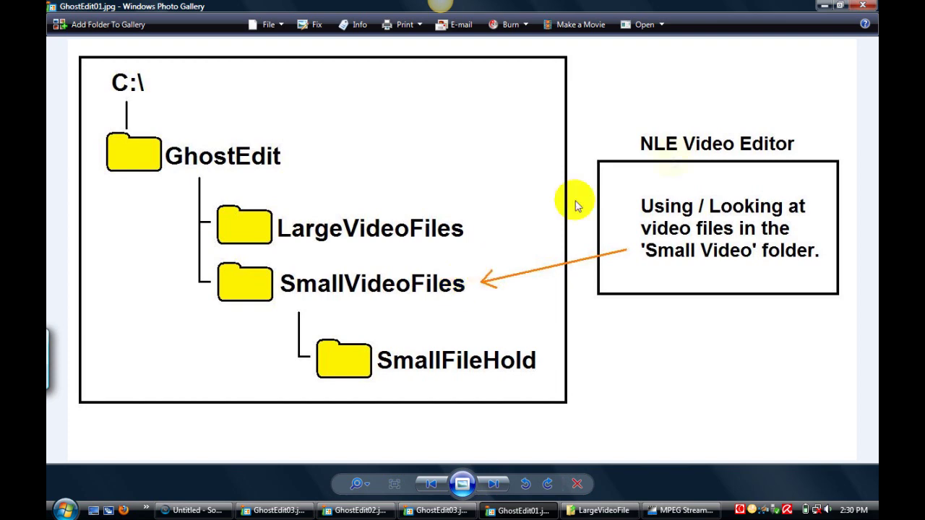
pyautogui.click(825, 6)
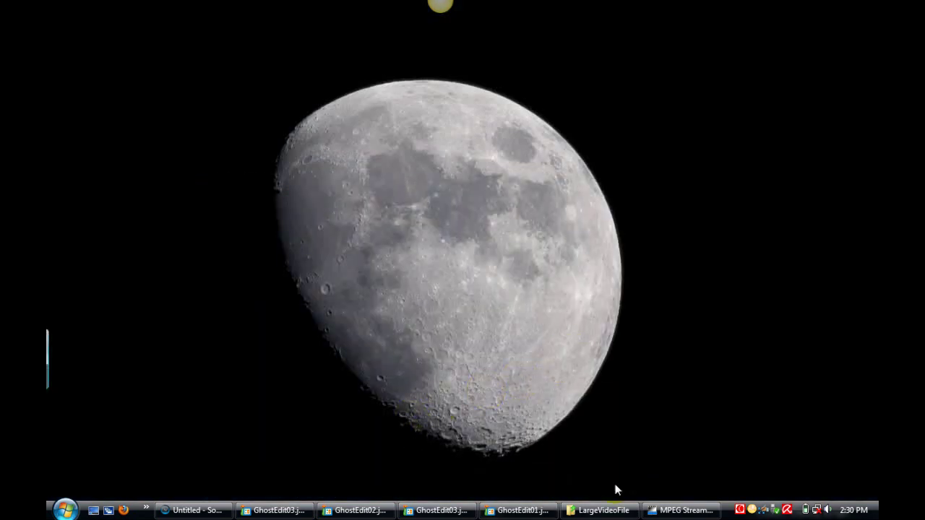
# - Restore MPEG Streamclip and open its Batch List to add source files
pyautogui.click(681, 510)
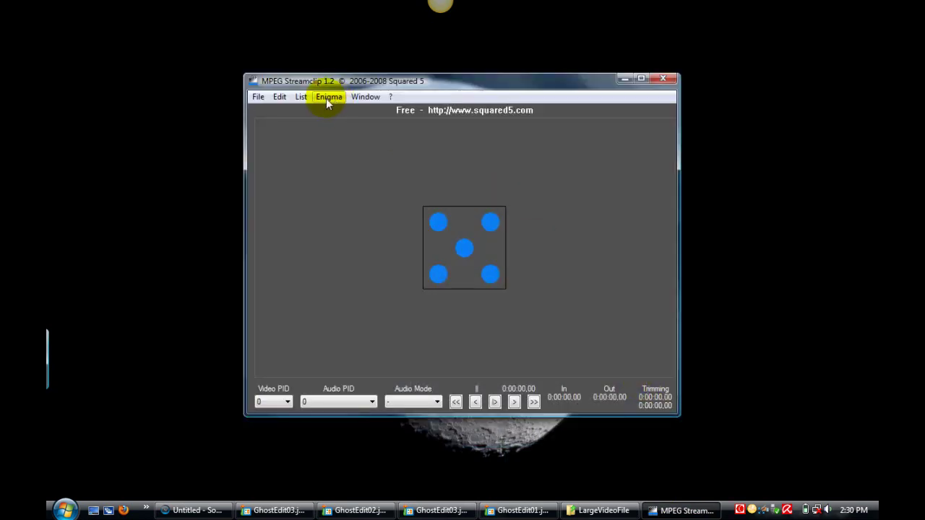
pyautogui.click(302, 97)
pyautogui.click(311, 112)
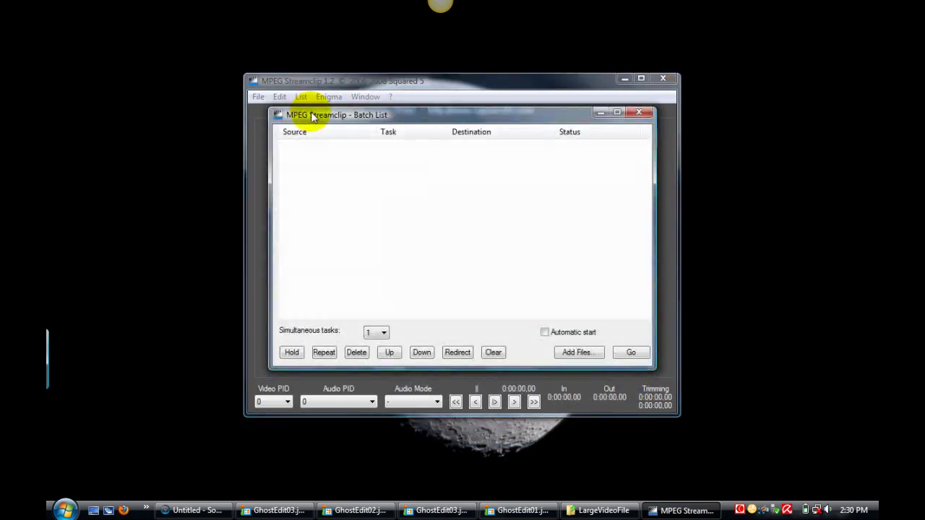
pyautogui.click(578, 352)
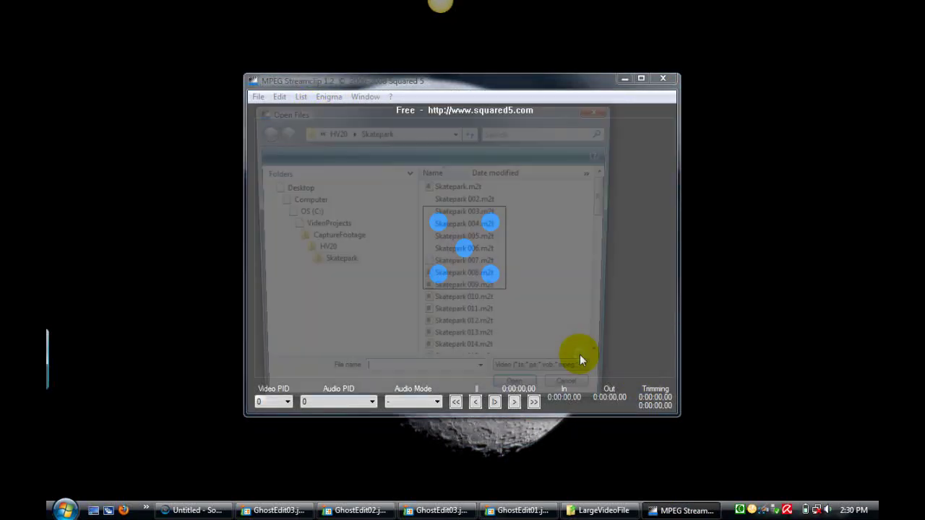
# - Browse to GhostEdit\LargeVideoFile and open both FoggyDrive_01.MP4 and FoggyDrive_02.MP4
pyautogui.moveTo(410, 298); pyautogui.dragTo(409, 287)
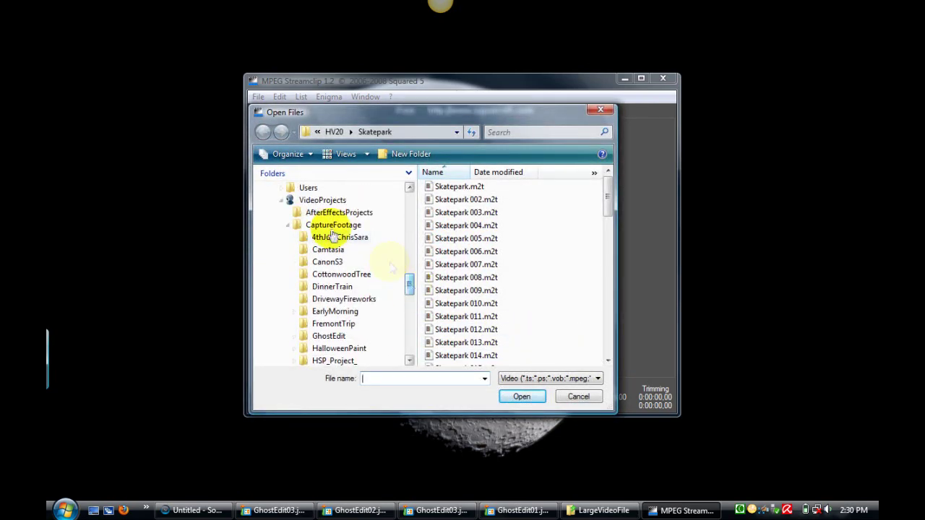
pyautogui.click(287, 225)
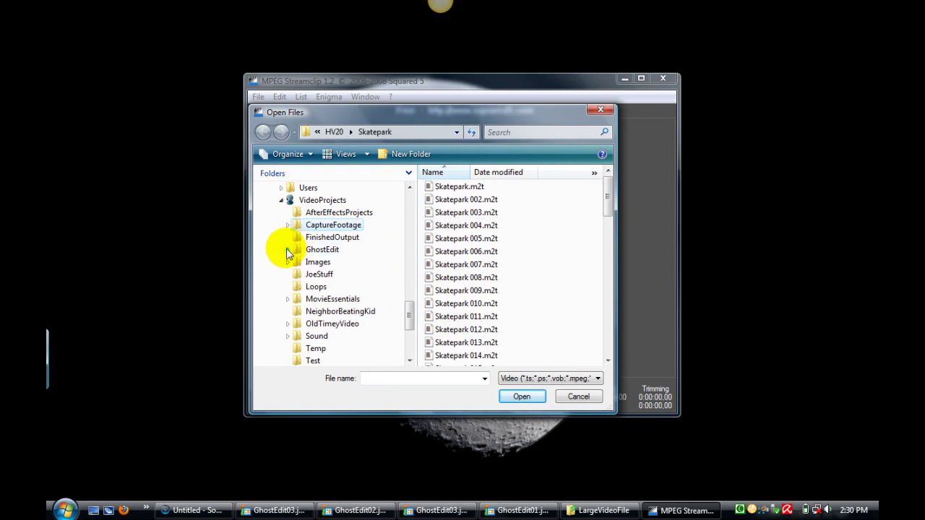
pyautogui.click(289, 250)
pyautogui.click(302, 262)
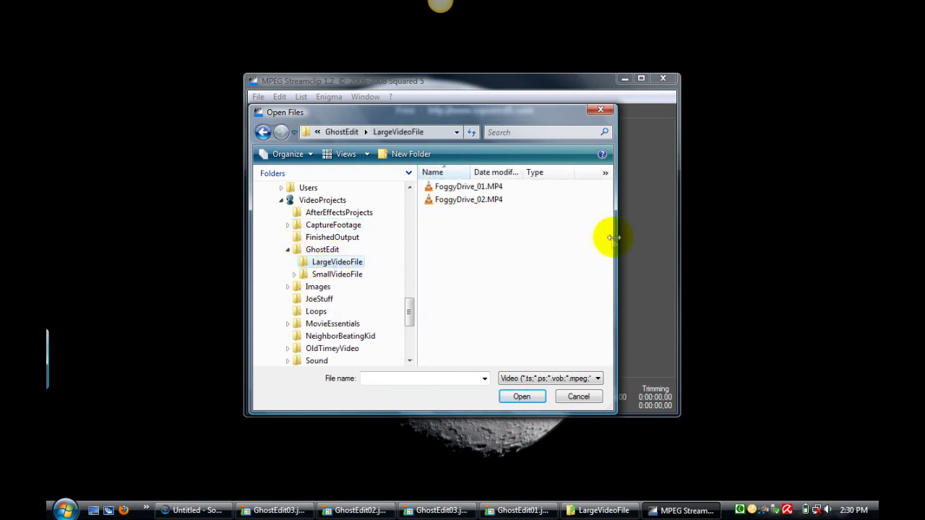
pyautogui.moveTo(614, 238)
pyautogui.mouseDown()
pyautogui.moveTo(768, 250)
pyautogui.moveTo(604, 248)
pyautogui.mouseUp()
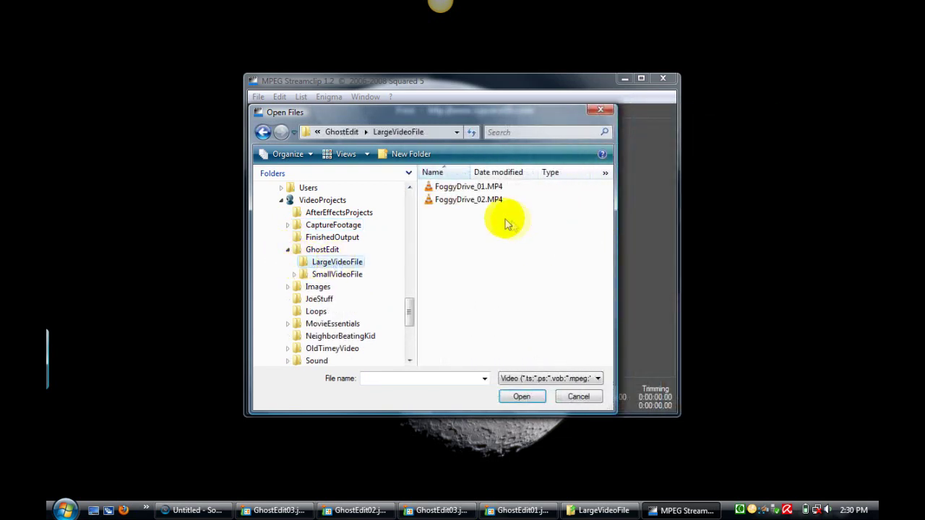
pyautogui.click(439, 202)
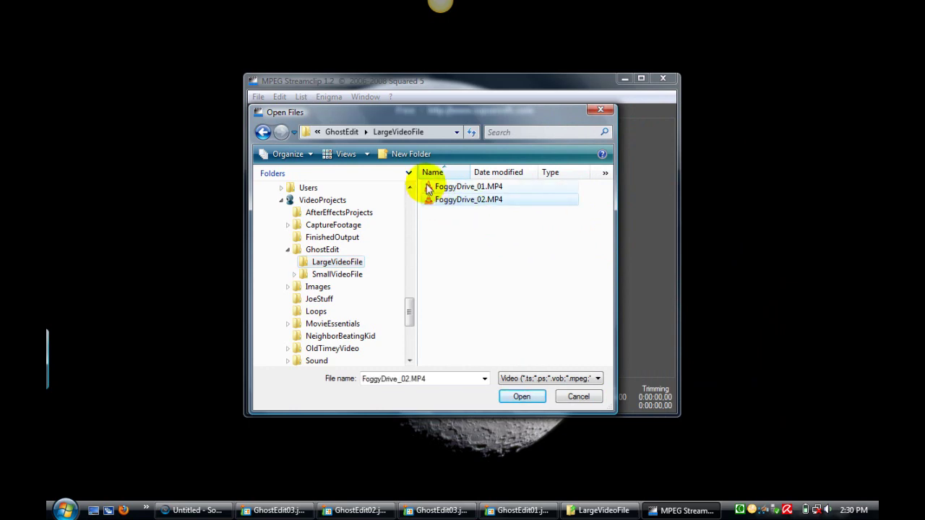
pyautogui.keyDown('ctrl'); pyautogui.click(431, 187); pyautogui.keyUp('ctrl')
pyautogui.click(522, 397)
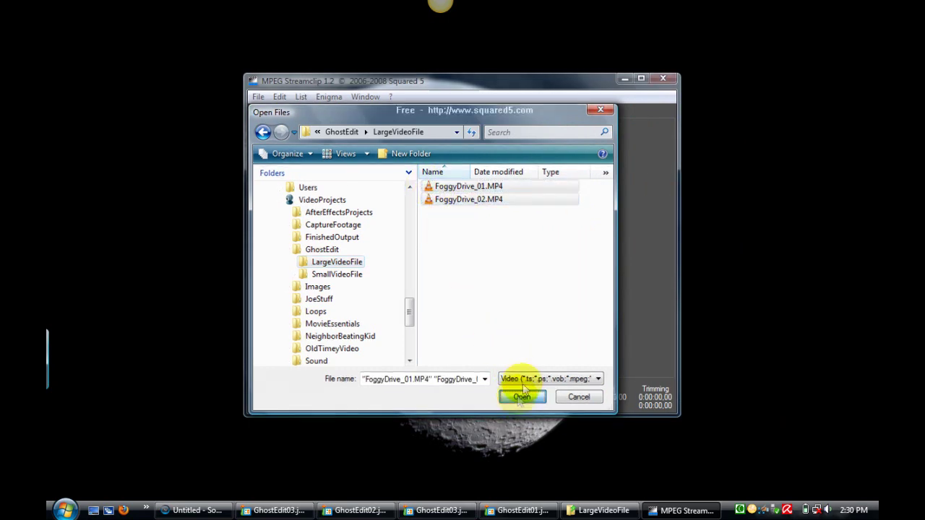
# - Choose Export to MPEG-4 as the batch task and pick GhostEdit\SmallVideoFile as destination
pyautogui.click(546, 204)
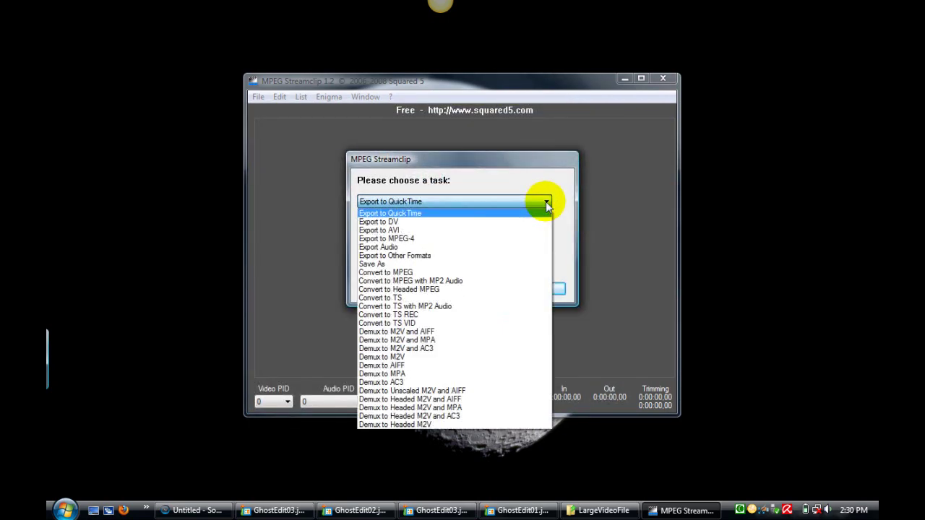
pyautogui.click(443, 242)
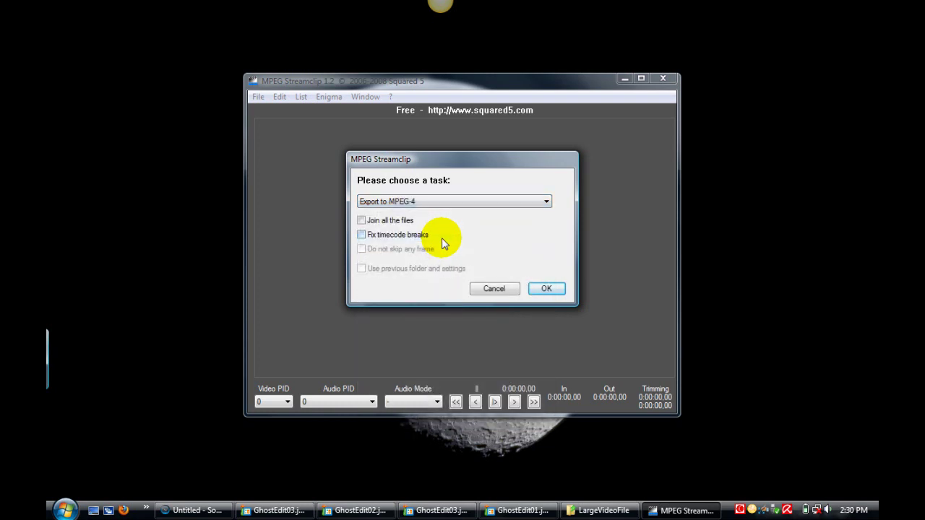
pyautogui.click(546, 289)
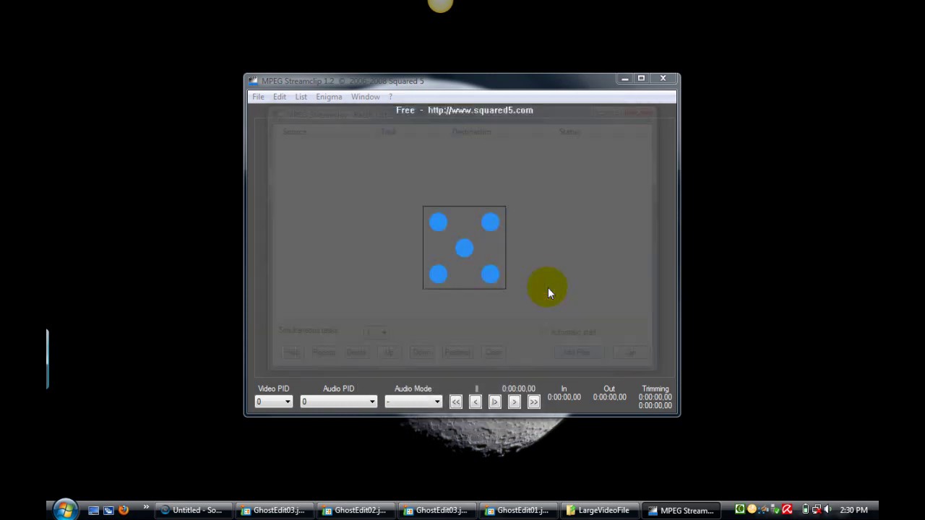
pyautogui.click(398, 331)
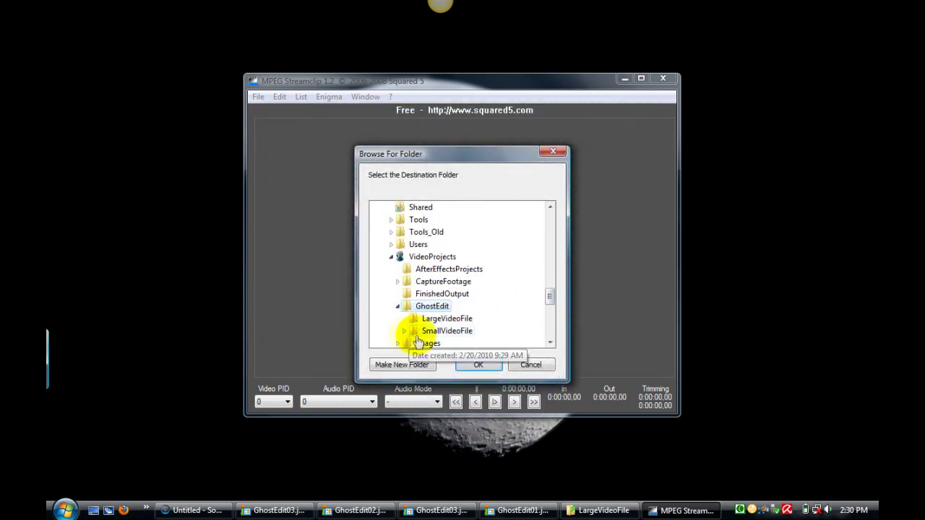
pyautogui.click(403, 329)
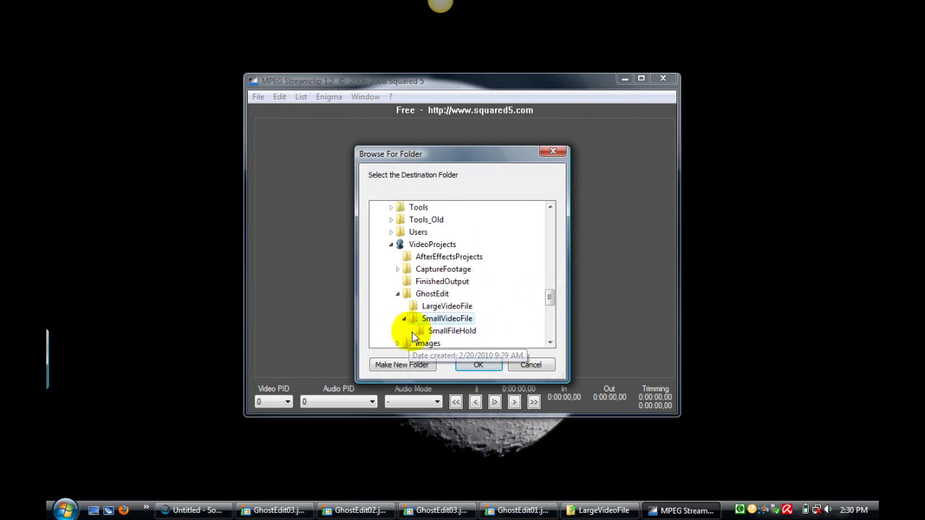
# - Set a custom 320 x 180 frame size with 16 kbps audio and add the export to the batch
pyautogui.click(478, 366)
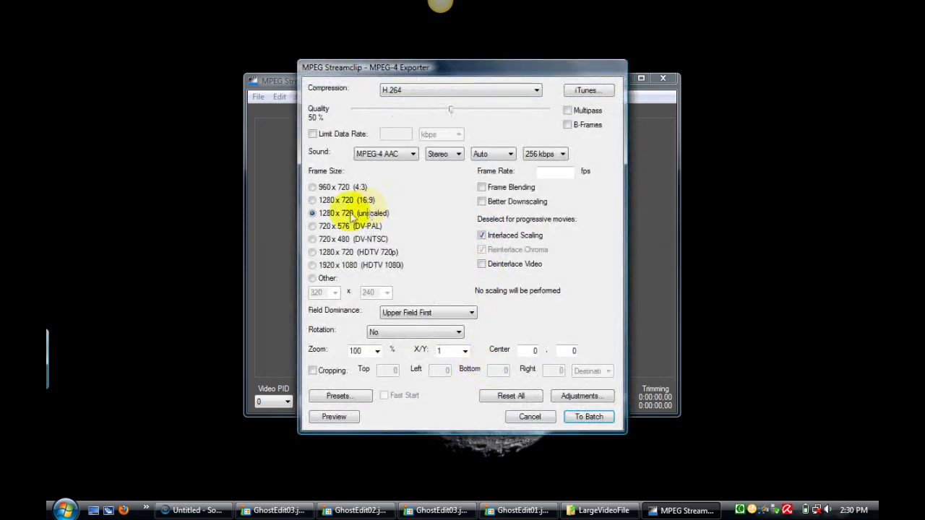
pyautogui.click(312, 278)
pyautogui.doubleClick(370, 291)
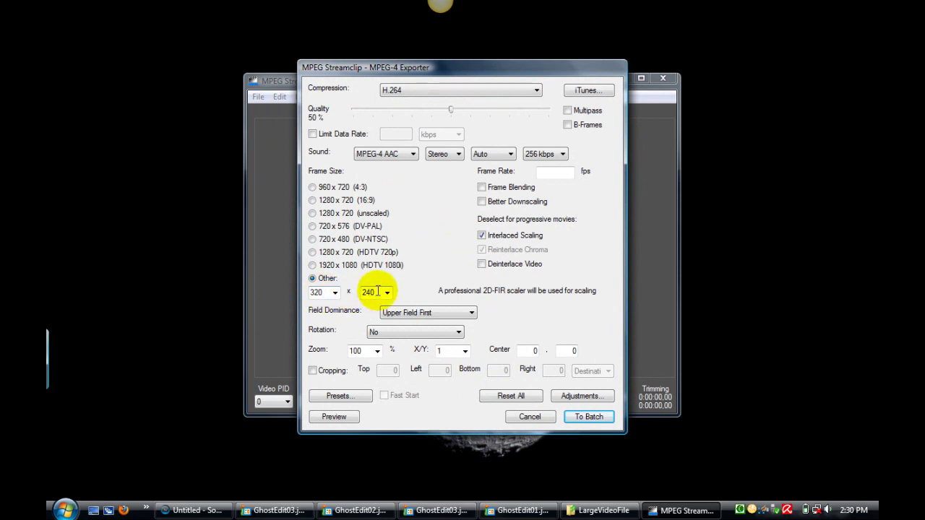
pyautogui.press('BackSpace')
pyautogui.write('180')
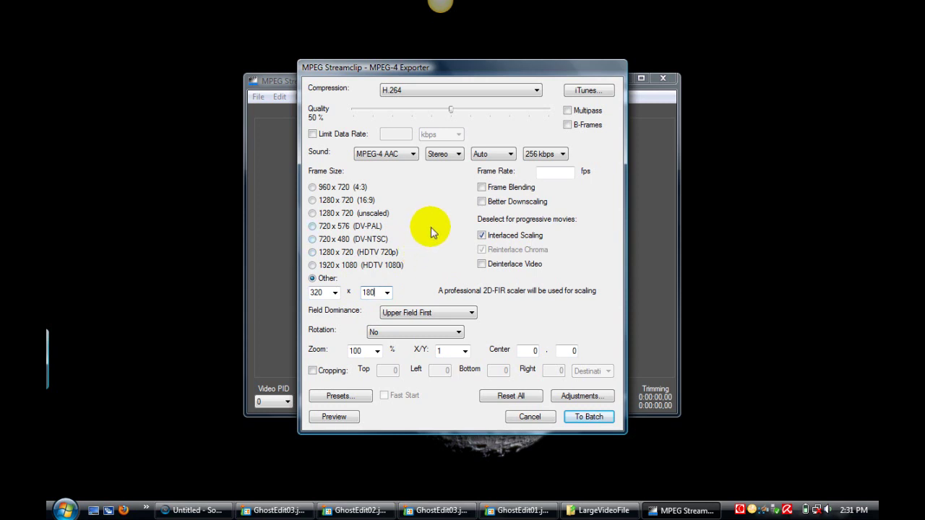
pyautogui.click(560, 152)
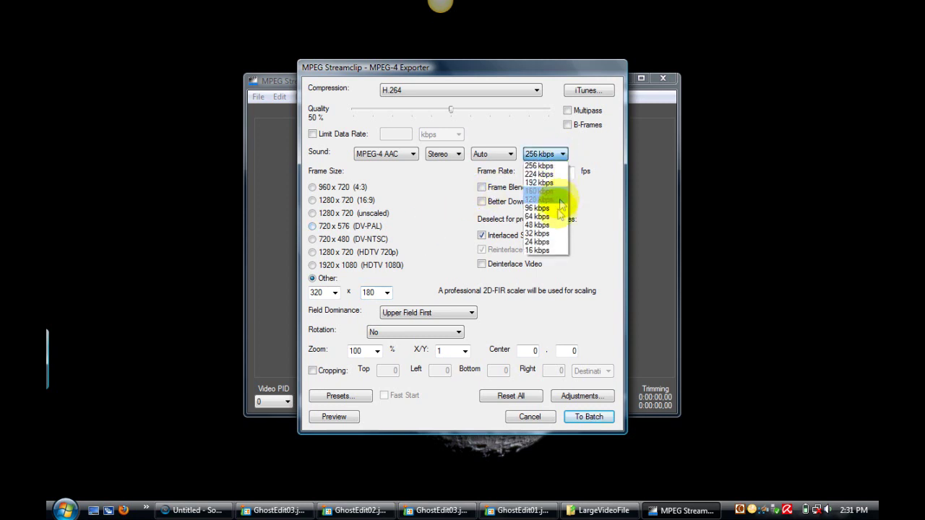
pyautogui.click(556, 255)
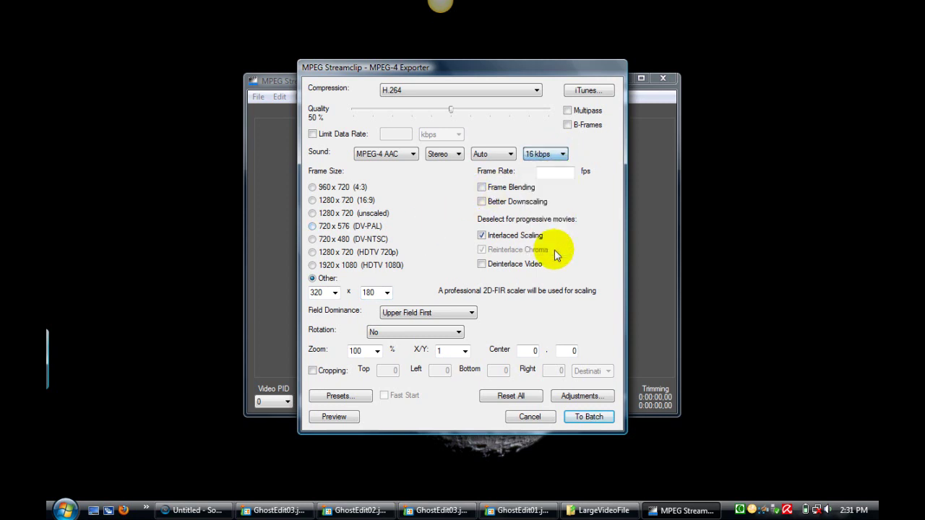
pyautogui.click(589, 419)
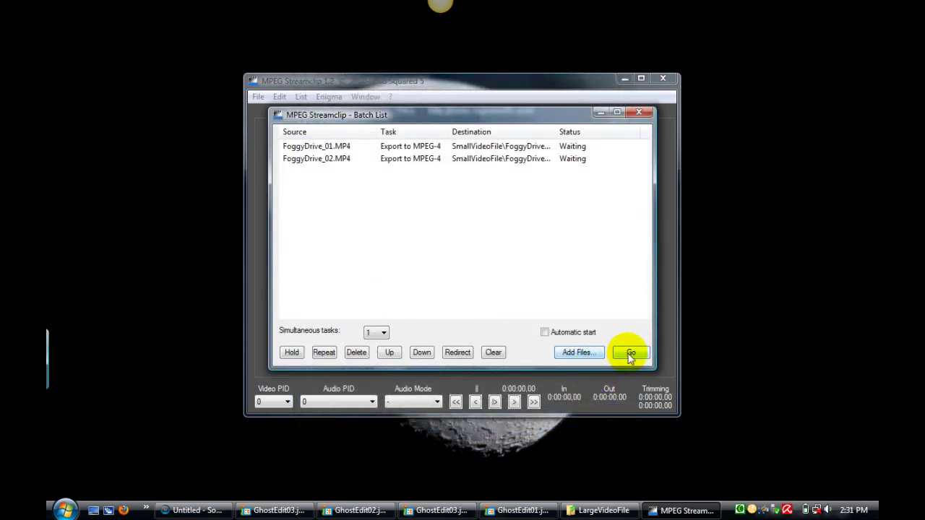
# - Start encoding both FoggyDrive files and bring up the LargeVideoFile folder window alongside
pyautogui.click(629, 356)
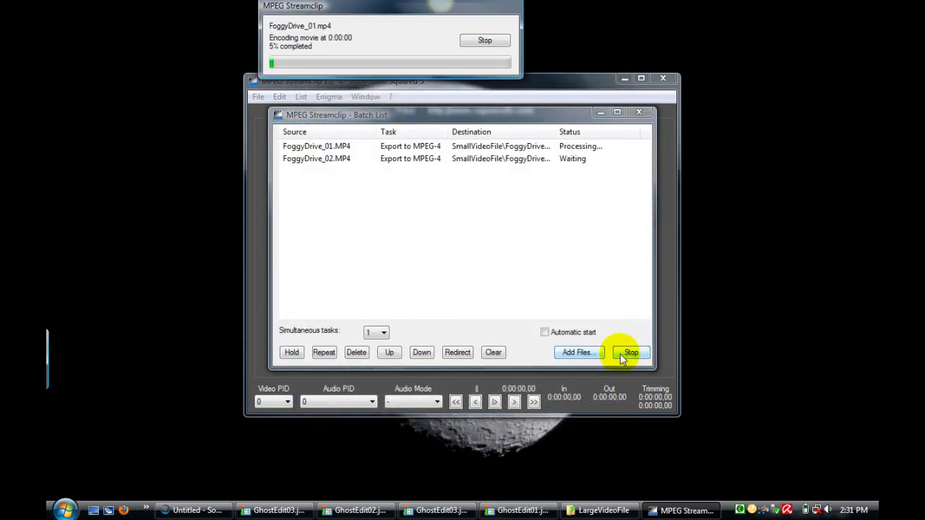
pyautogui.moveTo(404, 18); pyautogui.dragTo(455, 212)
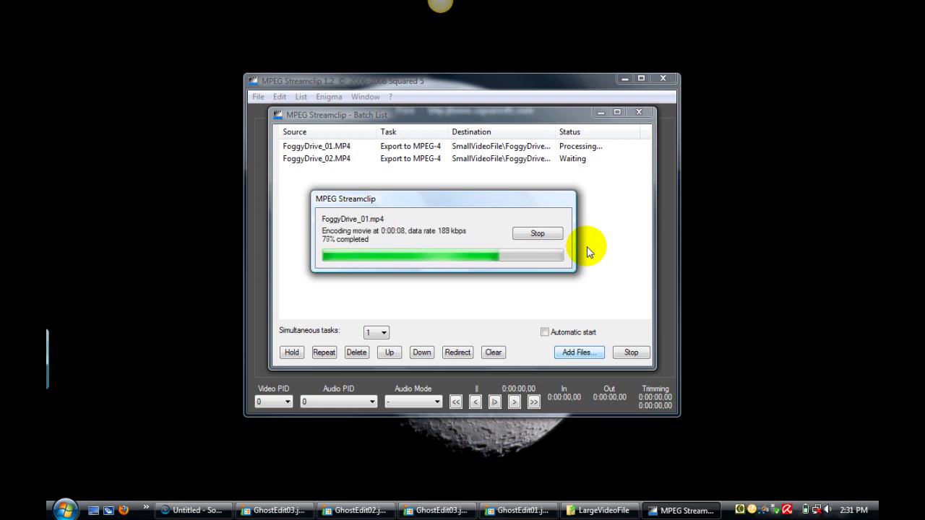
pyautogui.click(601, 510)
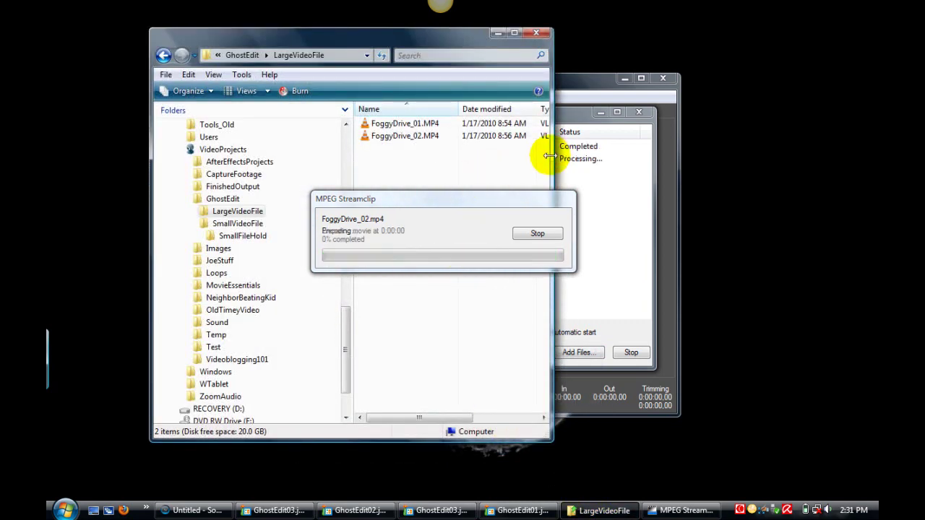
# - Arrange the folder and progress windows while encoding finishes, then close the completed batch list
pyautogui.moveTo(551, 156); pyautogui.dragTo(653, 169)
pyautogui.moveTo(554, 196); pyautogui.dragTo(813, 405)
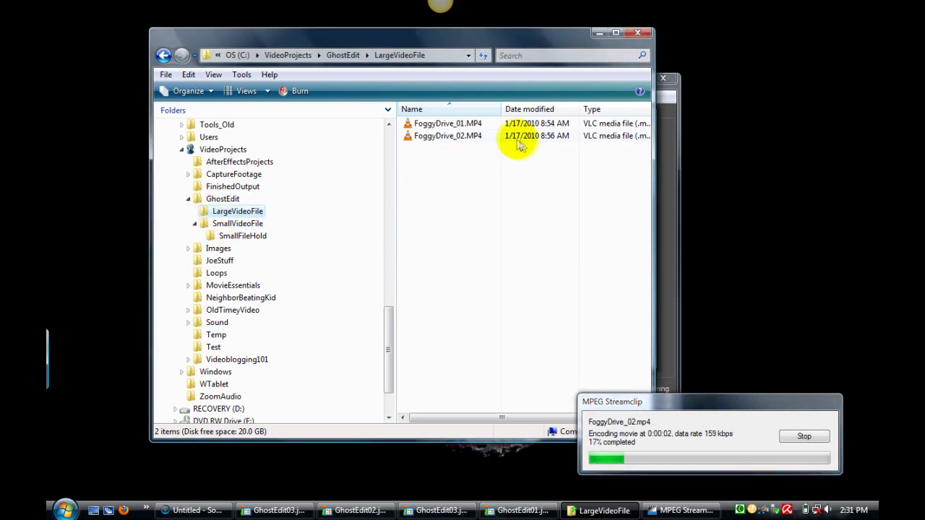
pyautogui.moveTo(654, 155); pyautogui.dragTo(613, 166)
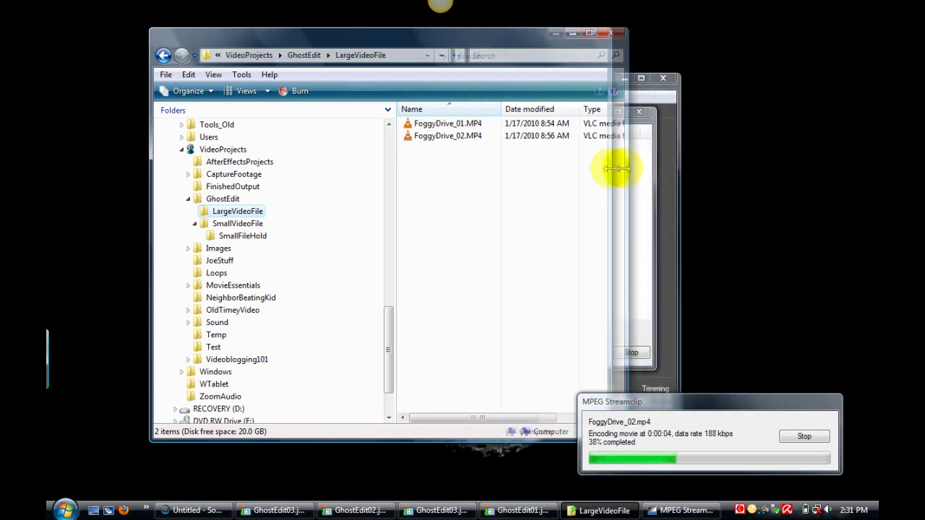
pyautogui.click(554, 35)
pyautogui.moveTo(710, 399); pyautogui.dragTo(309, 55)
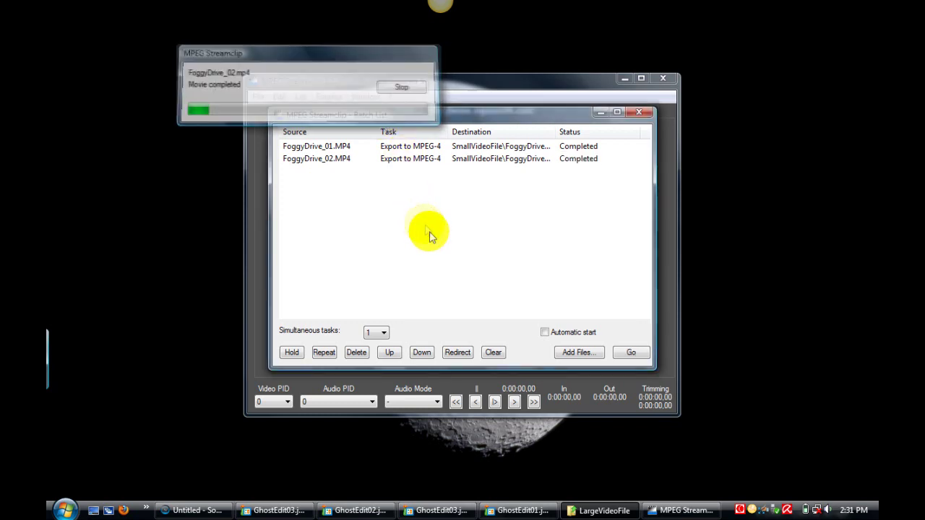
pyautogui.click(639, 112)
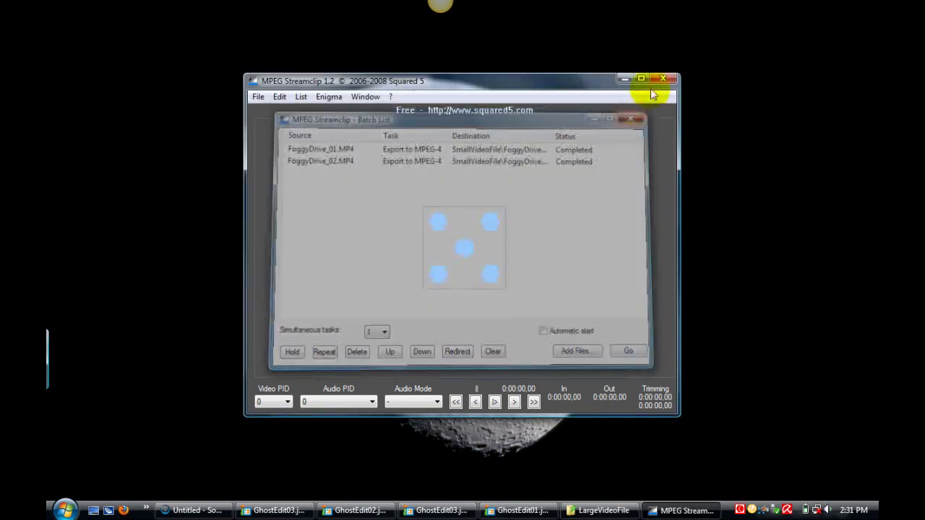
# - Quit MPEG Streamclip and confirm SmallVideoFile holds FoggyDrive_01.mp4 (270 KB) and FoggyDrive_02.mp4 (365 KB)
pyautogui.click(662, 78)
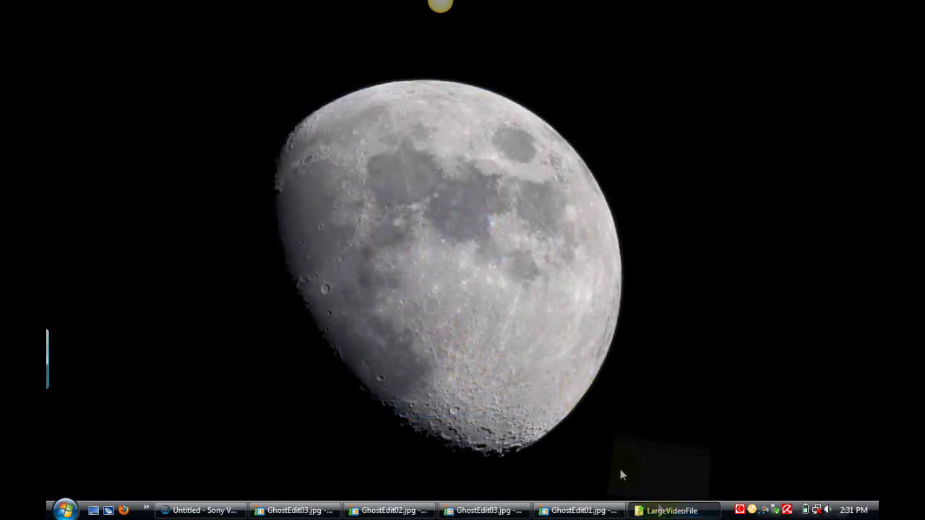
pyautogui.click(670, 510)
pyautogui.click(211, 237)
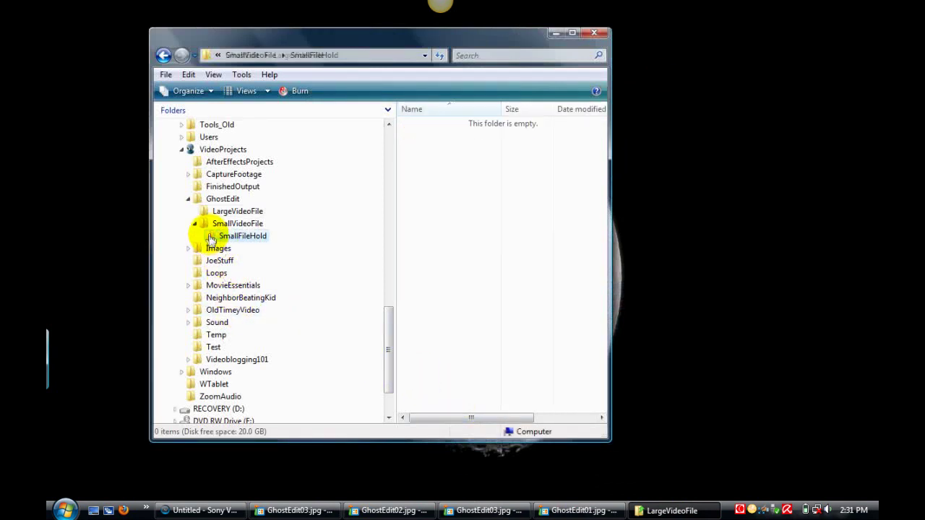
pyautogui.click(207, 223)
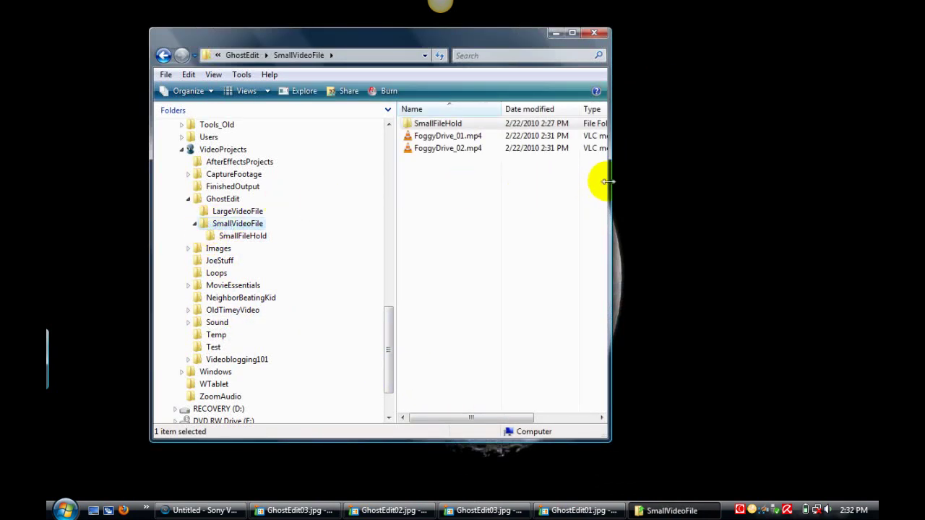
pyautogui.moveTo(607, 181)
pyautogui.mouseDown()
pyautogui.moveTo(798, 208)
pyautogui.moveTo(679, 203)
pyautogui.moveTo(624, 184)
pyautogui.mouseUp()
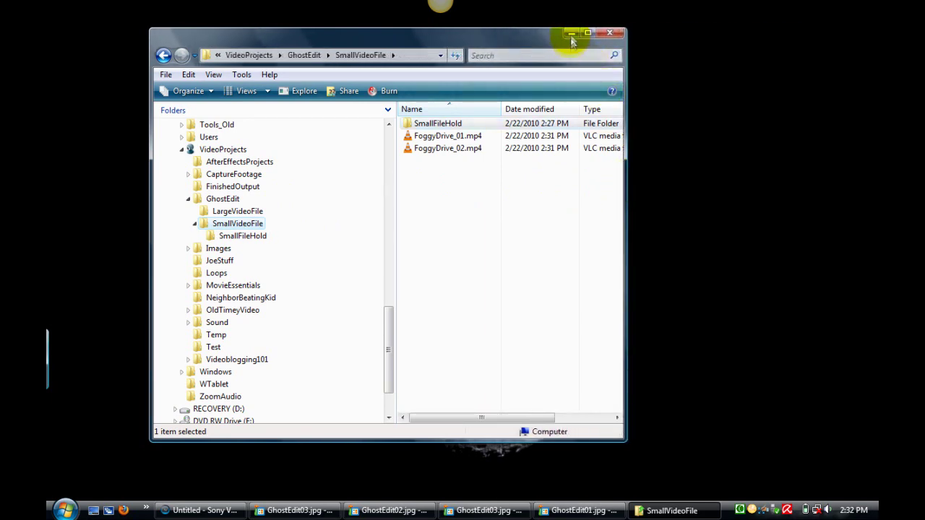
pyautogui.click(570, 35)
# - Refresh Vegas's Explorer and drag both small FoggyDrive mp4s from SmallVideoFile onto the timeline near 0:45
pyautogui.click(182, 511)
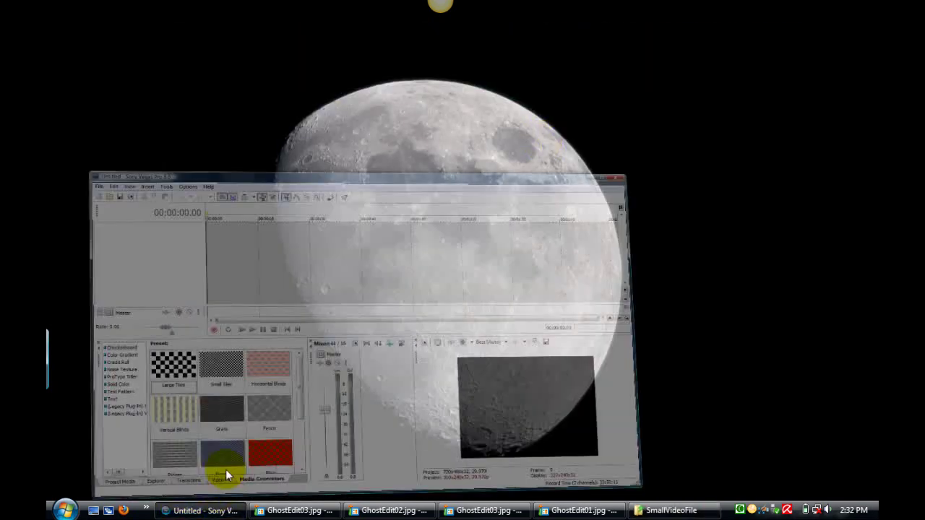
pyautogui.click(142, 474)
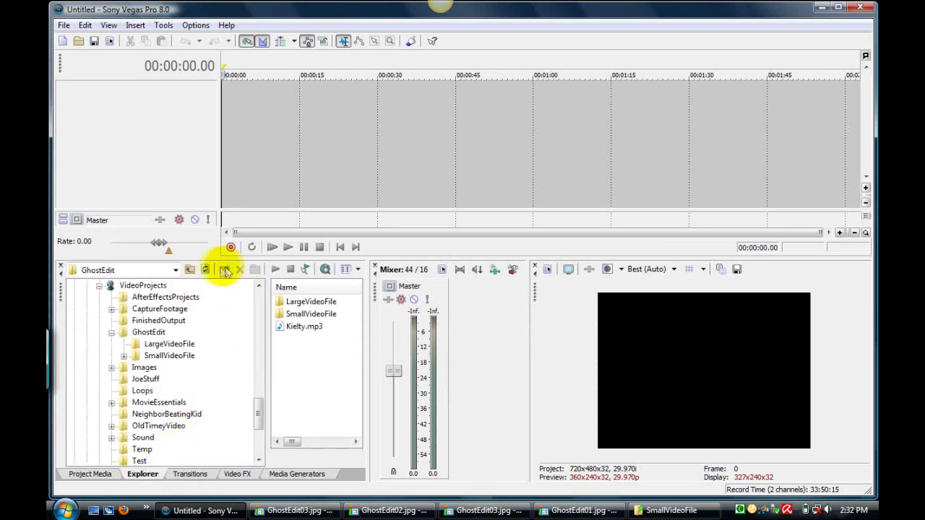
pyautogui.click(206, 269)
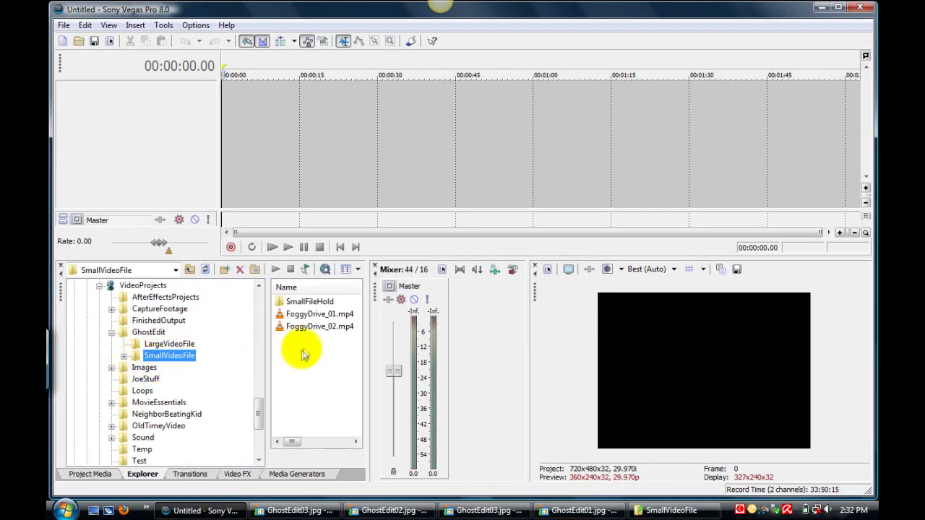
pyautogui.click(287, 313)
pyautogui.moveTo(276, 312); pyautogui.dragTo(457, 128)
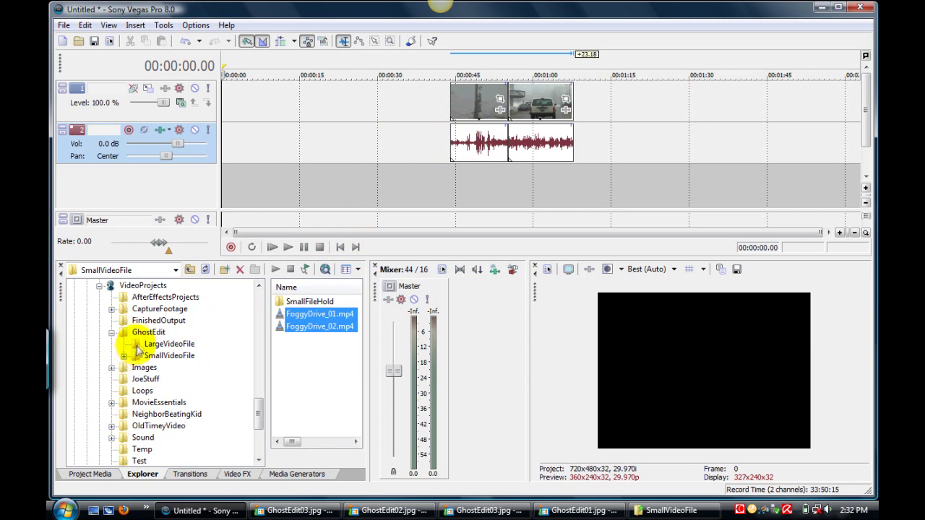
# - Place the full-size FoggyDrive_01.MP4 from LargeVideoFile on the timeline near 1:45
pyautogui.click(152, 344)
pyautogui.moveTo(282, 307); pyautogui.dragTo(780, 160)
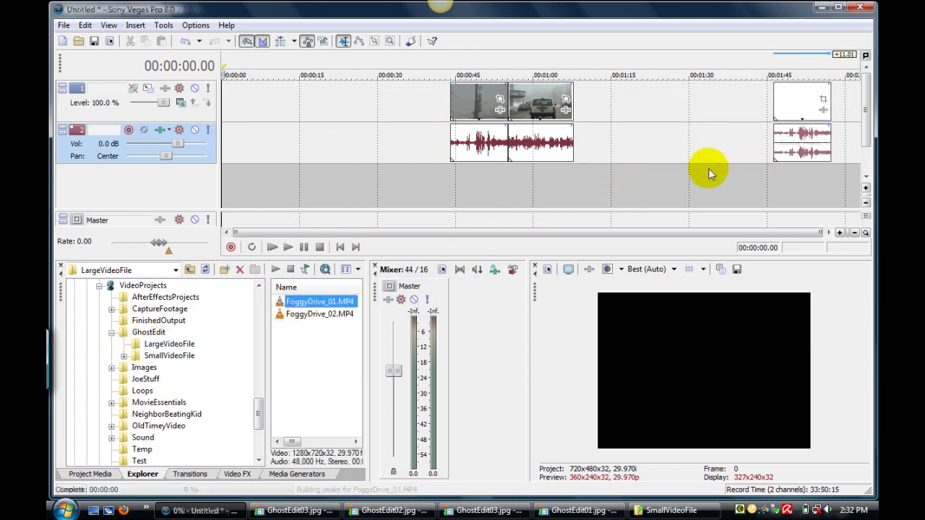
pyautogui.click(104, 477)
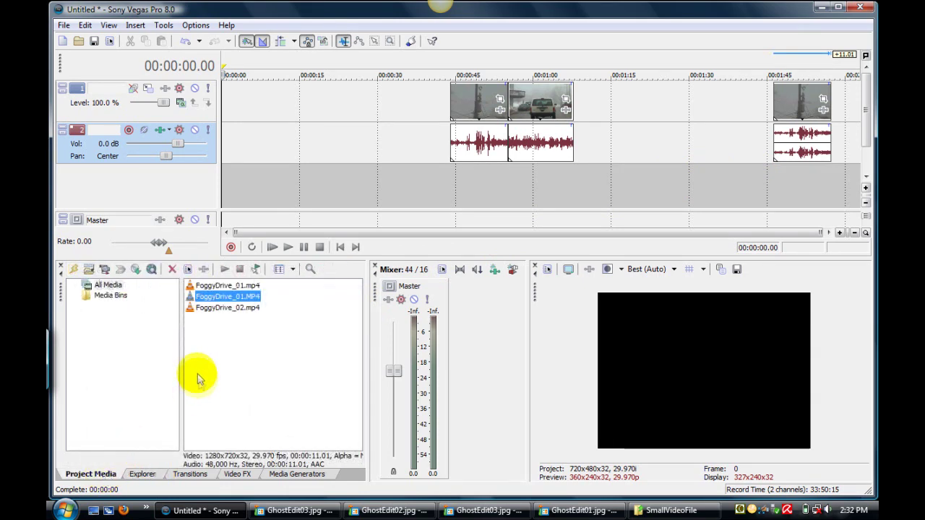
# - Drag '01 - Painted Dream' from Sound > CreativeCommons > DadaWeatherman onto a new audio track near 0:45
pyautogui.click(142, 474)
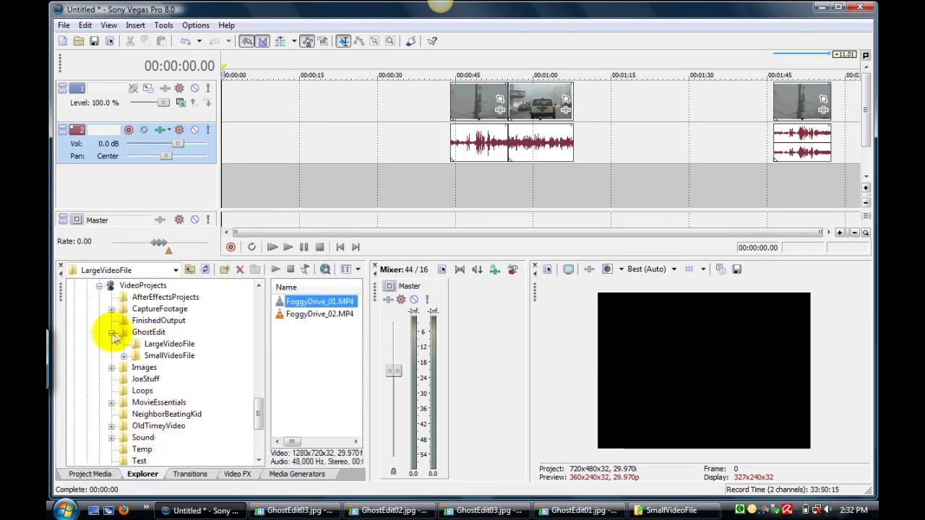
pyautogui.click(111, 332)
pyautogui.click(111, 415)
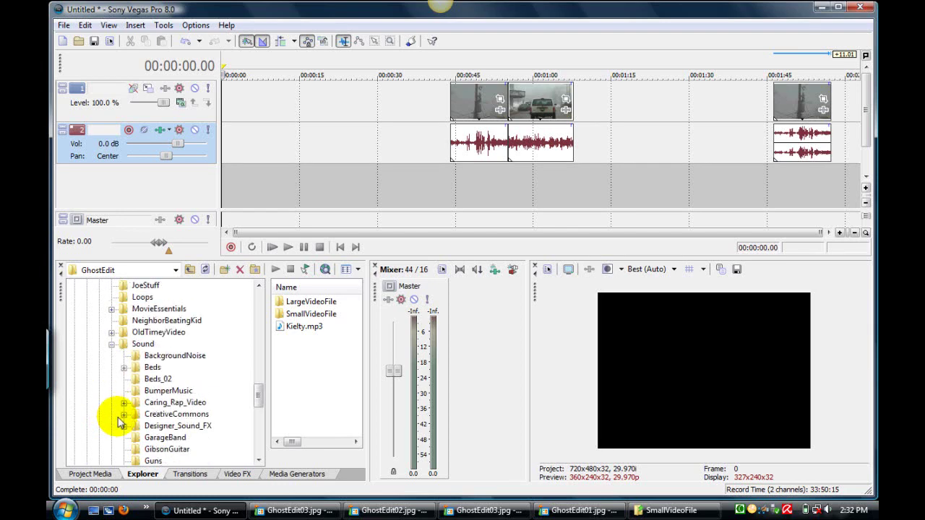
pyautogui.scroll(-5, 119, 423)
pyautogui.scroll(3, 119, 426)
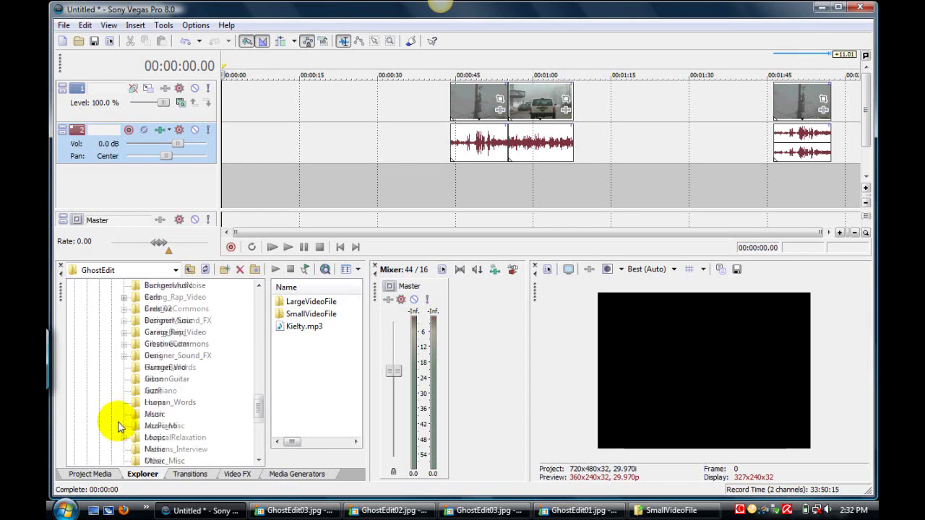
pyautogui.scroll(1, 119, 426)
pyautogui.click(124, 379)
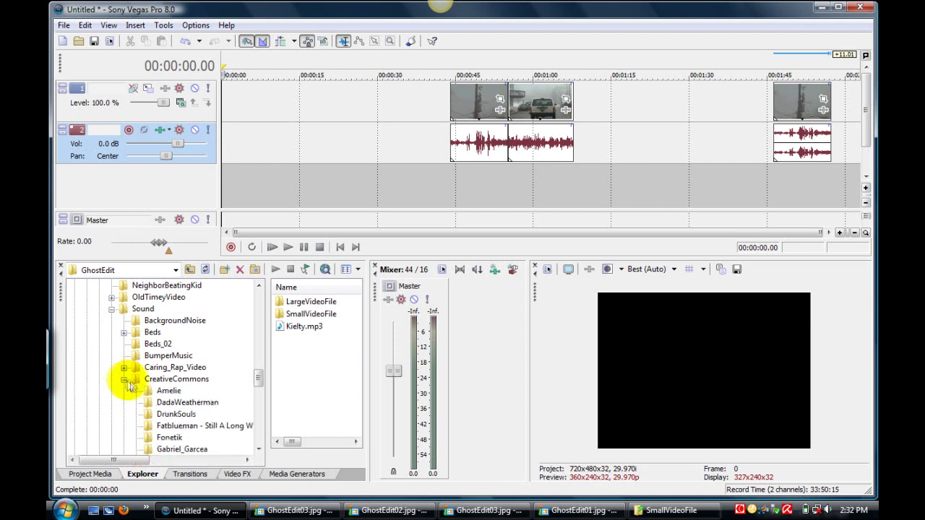
pyautogui.click(152, 403)
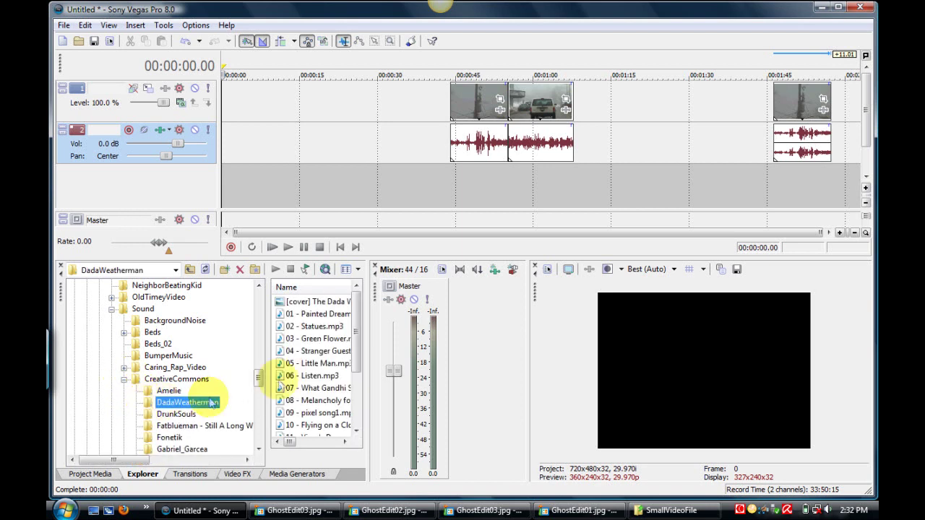
pyautogui.click(287, 315)
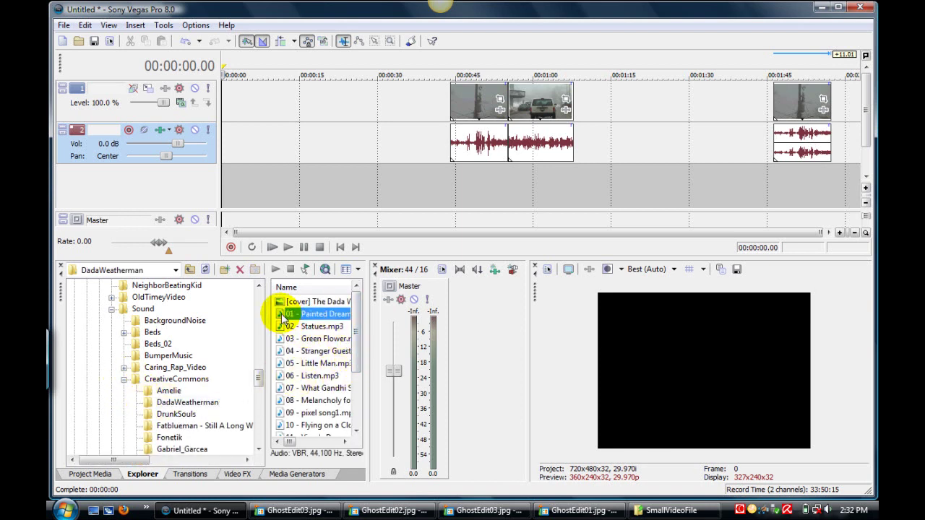
pyautogui.moveTo(283, 318)
pyautogui.mouseDown()
pyautogui.moveTo(427, 199)
pyautogui.moveTo(457, 190)
pyautogui.mouseUp()
pyautogui.scroll(-5, 455, 188)
# - Drop the Merge text preset onto the video track near 0:30 and retype it as 'Ghost Edit Sample'
pyautogui.click(297, 474)
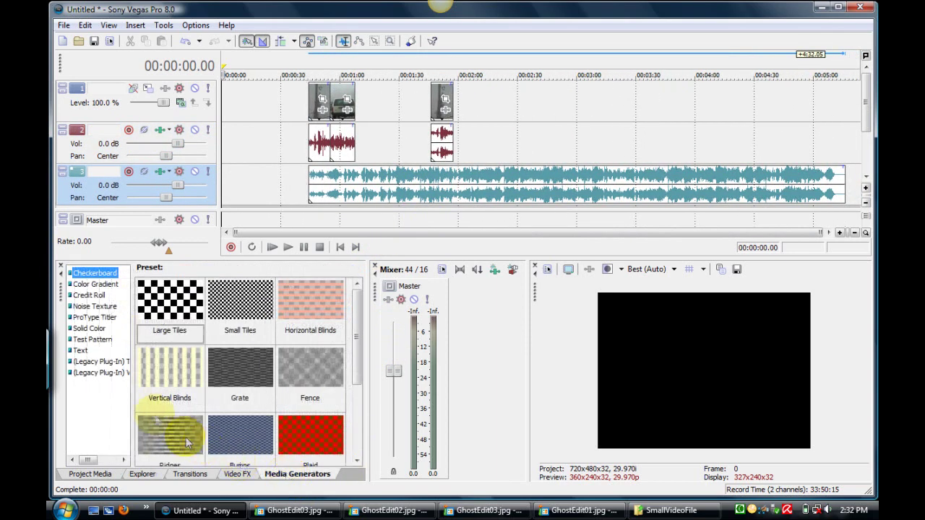
pyautogui.click(81, 352)
pyautogui.moveTo(355, 318); pyautogui.dragTo(356, 411)
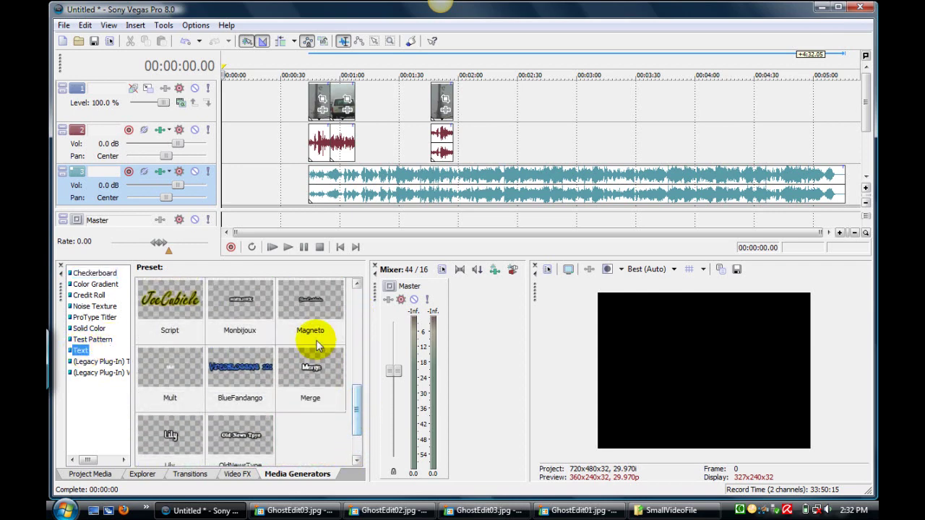
pyautogui.moveTo(307, 376); pyautogui.dragTo(293, 122)
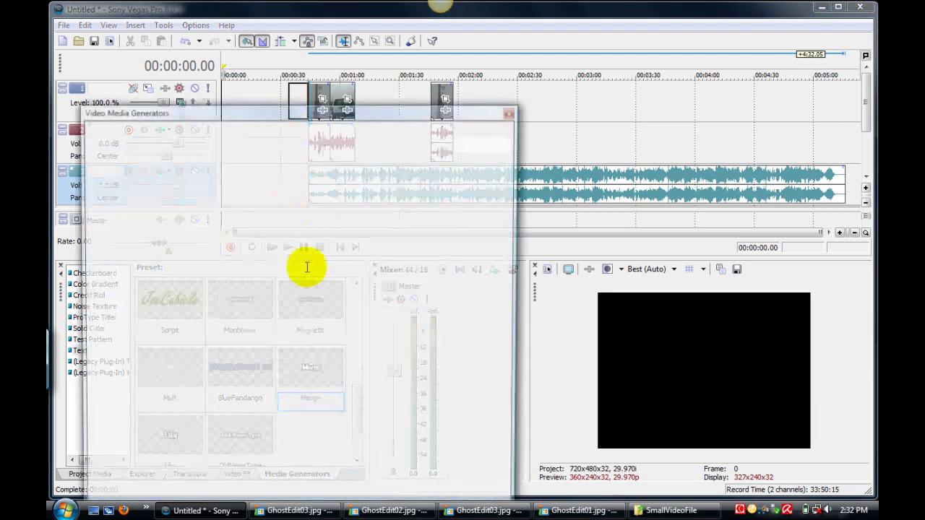
pyautogui.doubleClick(93, 264)
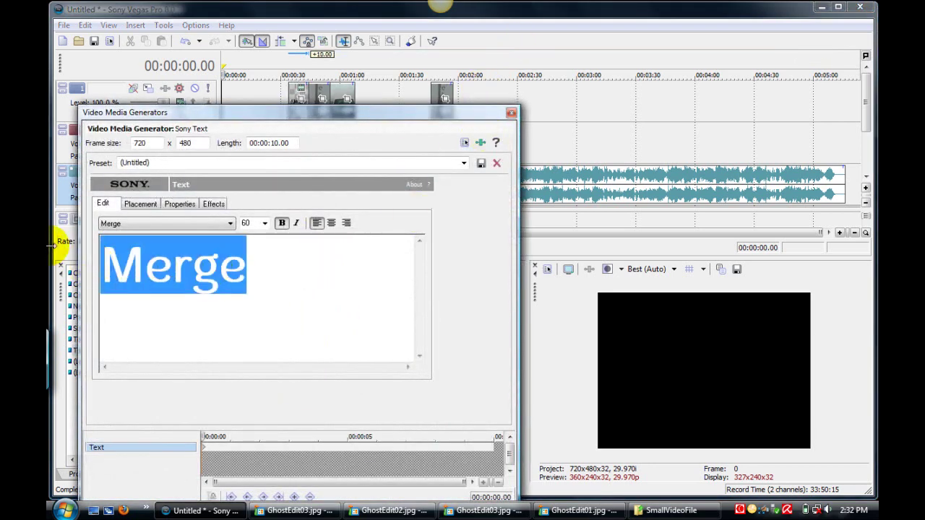
pyautogui.write('Ghost Edit')
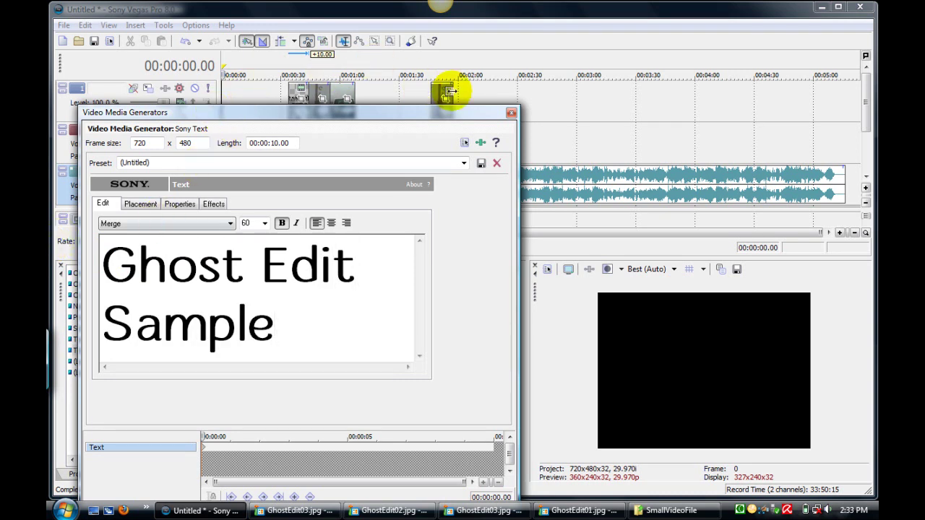
pyautogui.click(510, 112)
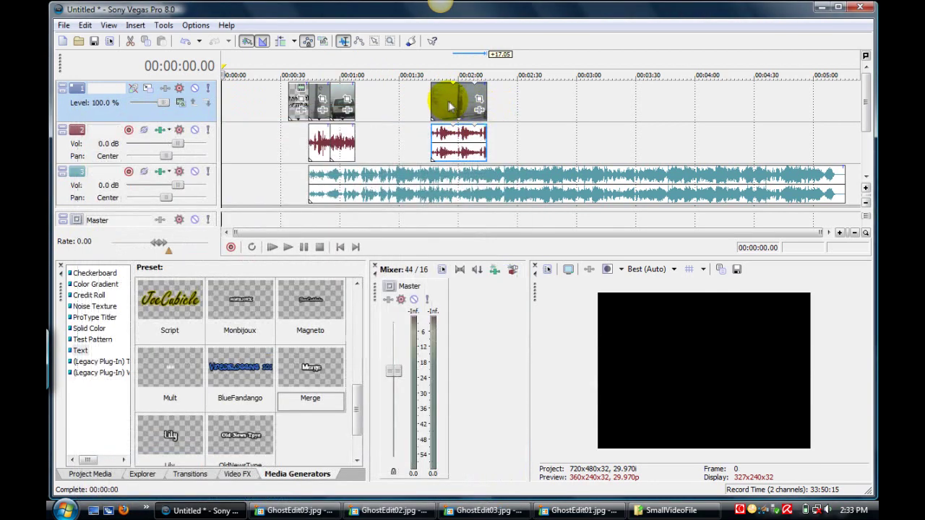
# - Shift the last FoggyDrive clip later and add a two-line Merge title 'Thanks for / Watching' after it
pyautogui.moveTo(448, 107); pyautogui.dragTo(485, 107)
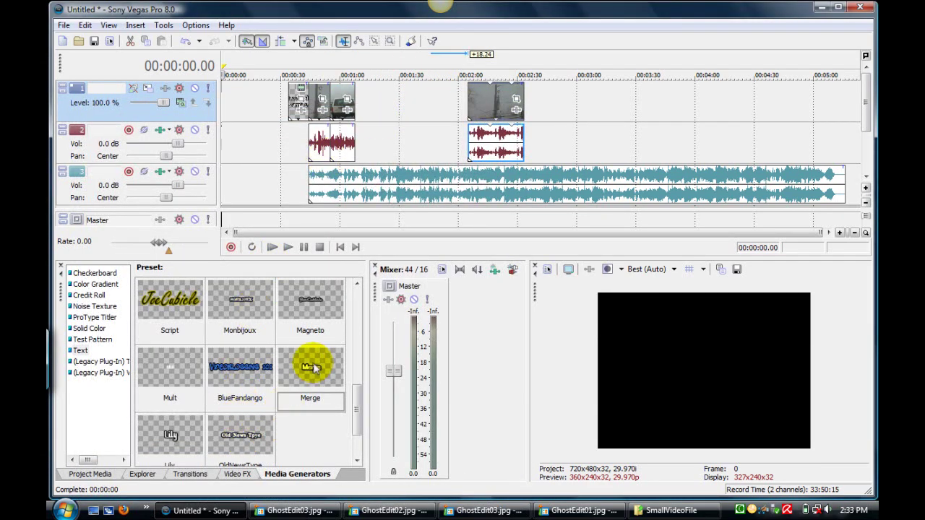
pyautogui.moveTo(314, 369); pyautogui.dragTo(368, 79)
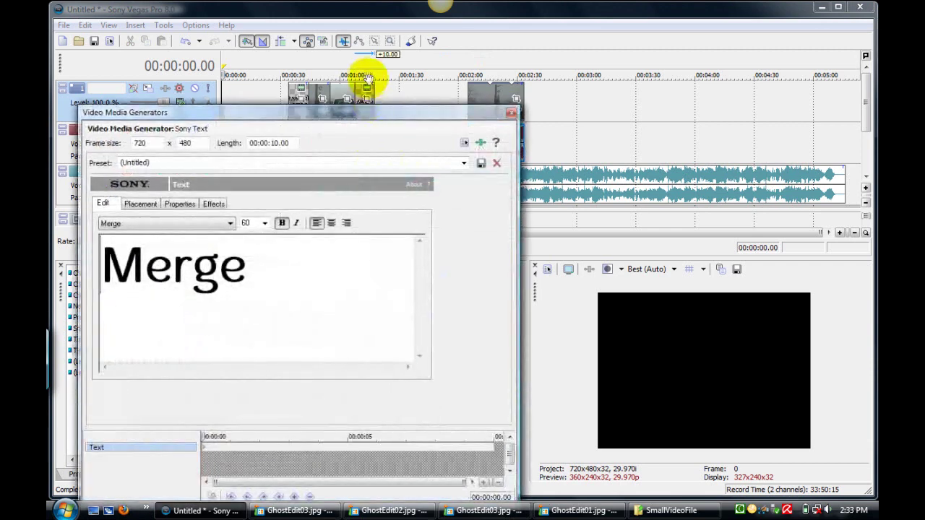
pyautogui.click(368, 71)
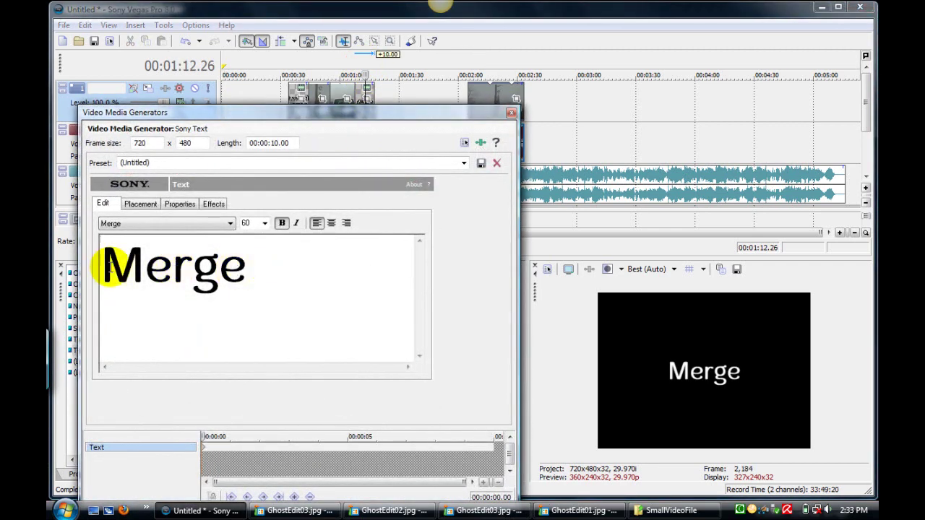
pyautogui.press('Delete')
pyautogui.press('Delete')
pyautogui.press('Delete')
pyautogui.press('Delete')
pyautogui.press('Delete')
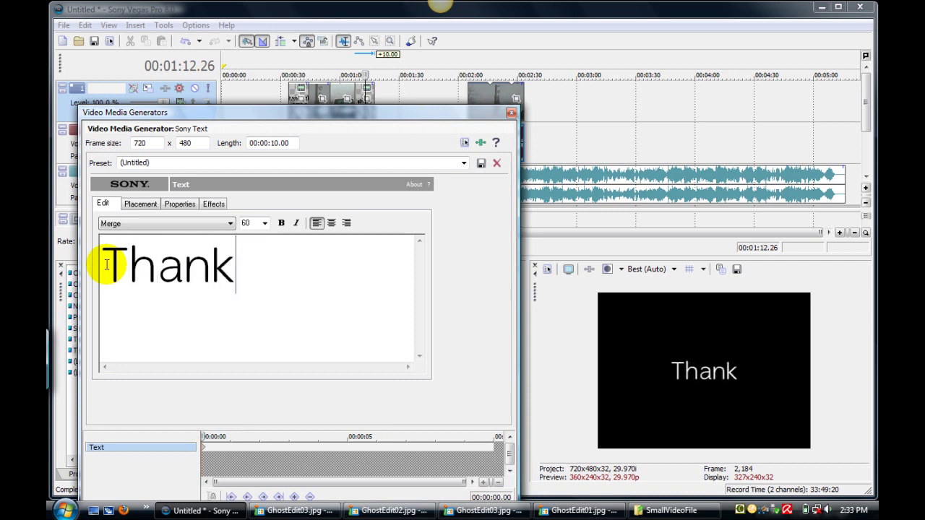
pyautogui.write('Thanks fo')
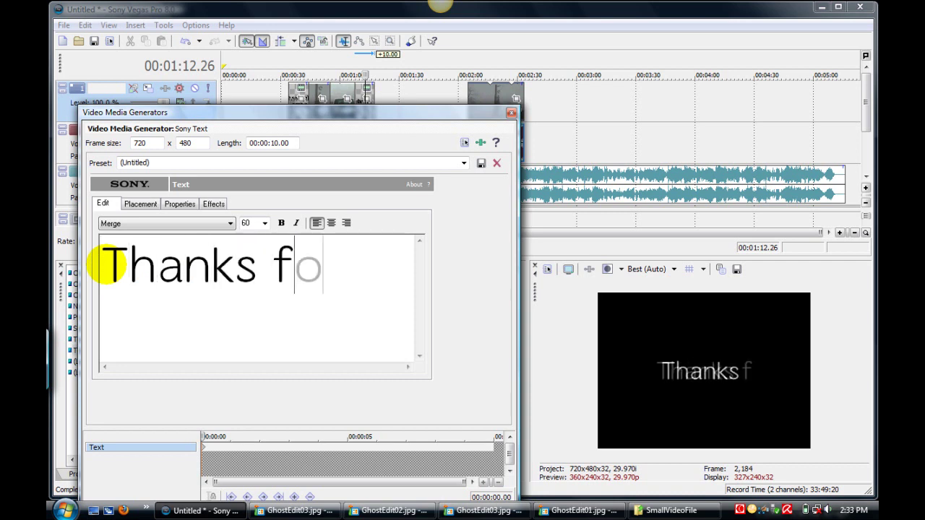
pyautogui.write('r')
pyautogui.press('Return')
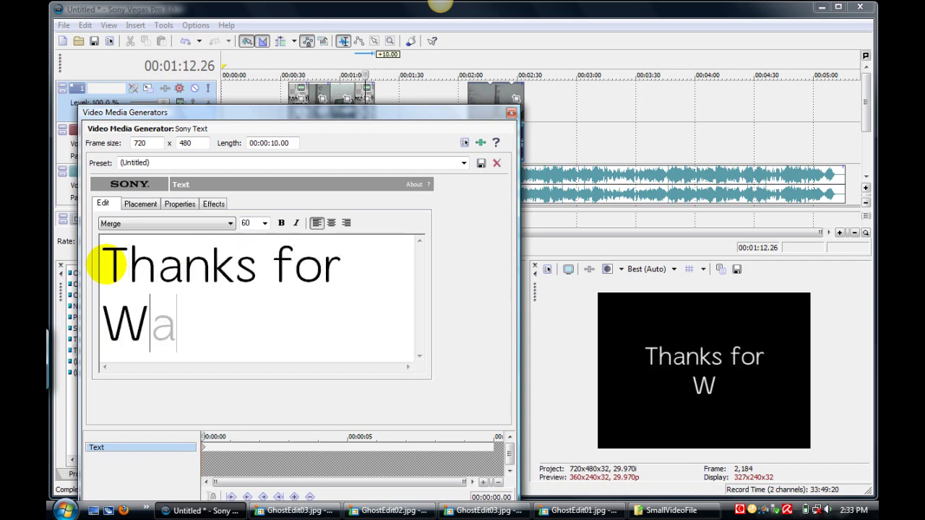
pyautogui.write('Watching')
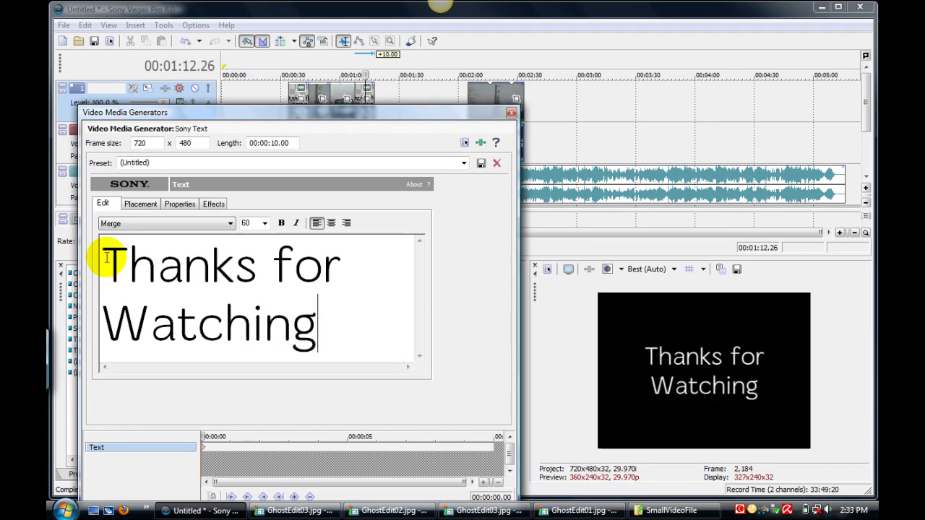
pyautogui.click(511, 114)
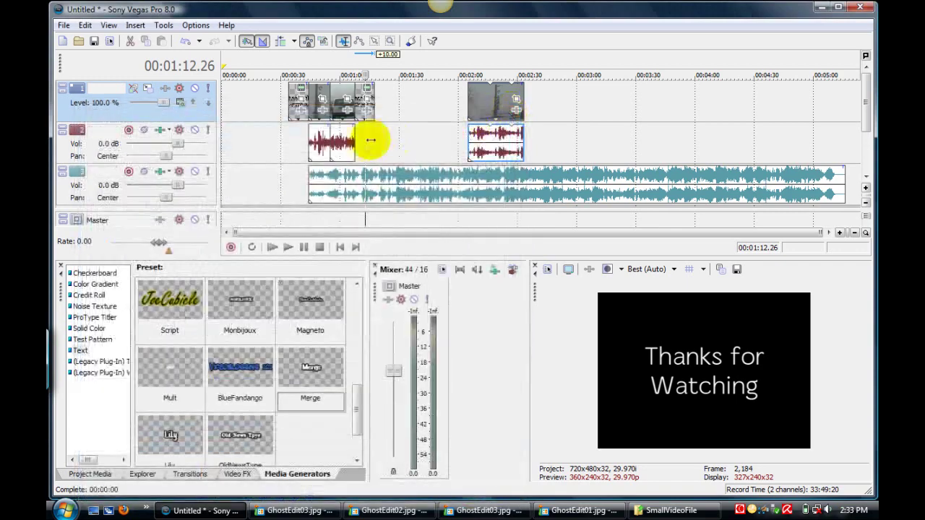
# - Reopen the end title's text settings and make all of 'Thanks for Watching' bold
pyautogui.click(299, 140)
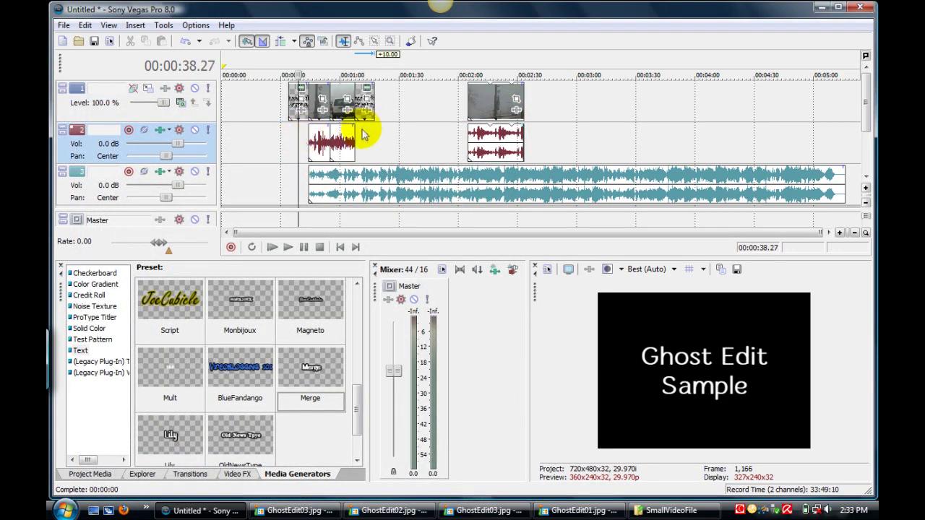
pyautogui.click(363, 93)
pyautogui.click(367, 93)
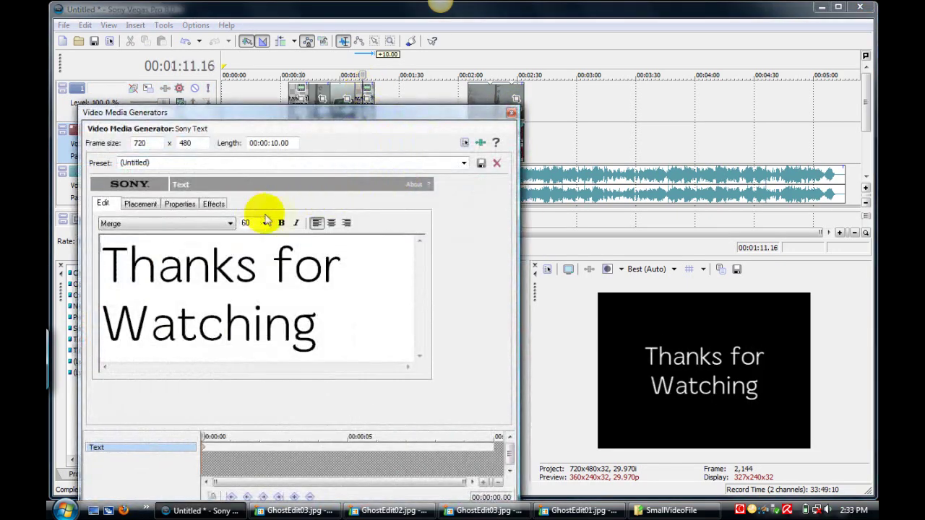
pyautogui.moveTo(341, 322); pyautogui.dragTo(94, 246)
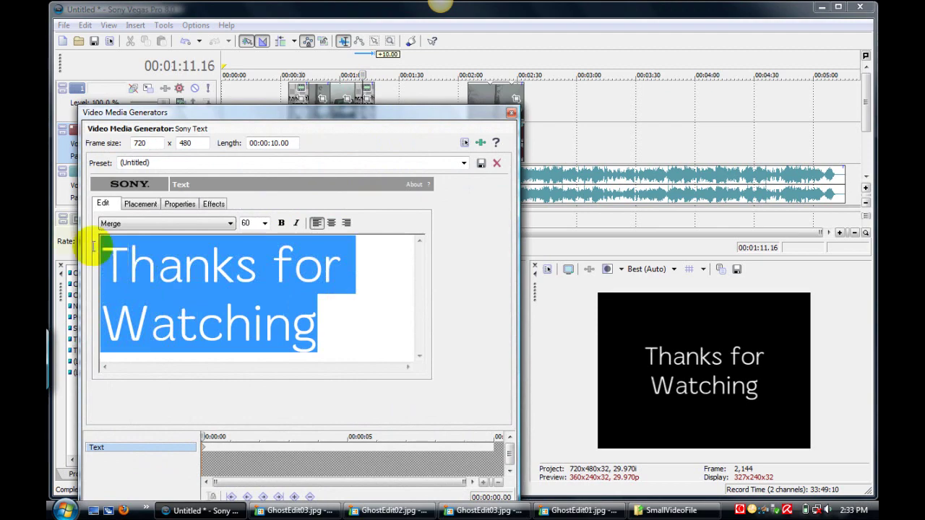
pyautogui.click(282, 225)
pyautogui.click(373, 314)
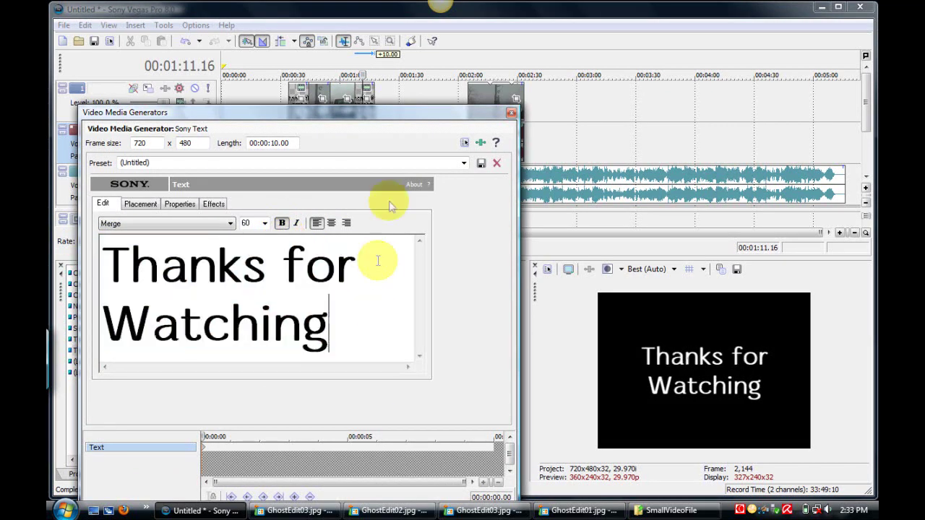
pyautogui.click(510, 114)
pyautogui.click(324, 140)
pyautogui.scroll(5, 324, 140)
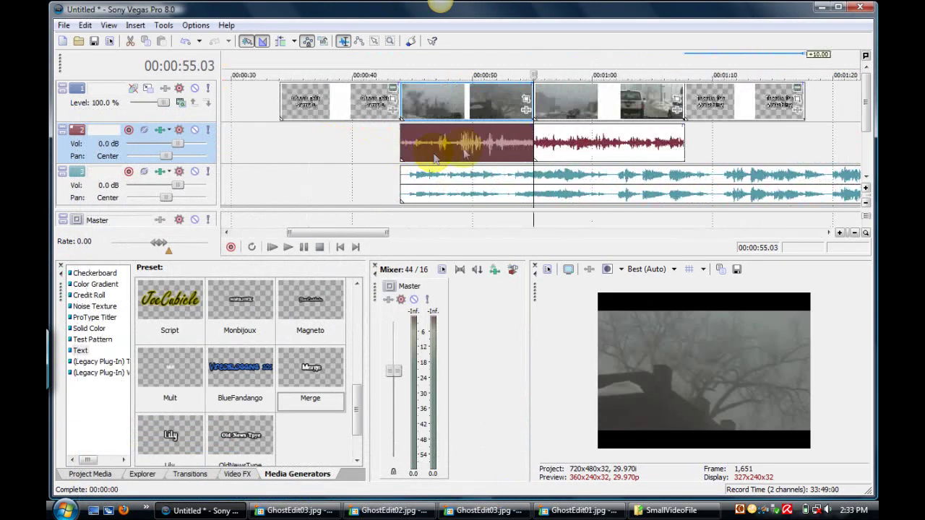
# - Silence both track 2 audio clips to -Inf, then trim the title and clips so the car clip overlaps the street clip
pyautogui.moveTo(474, 128); pyautogui.dragTo(489, 176)
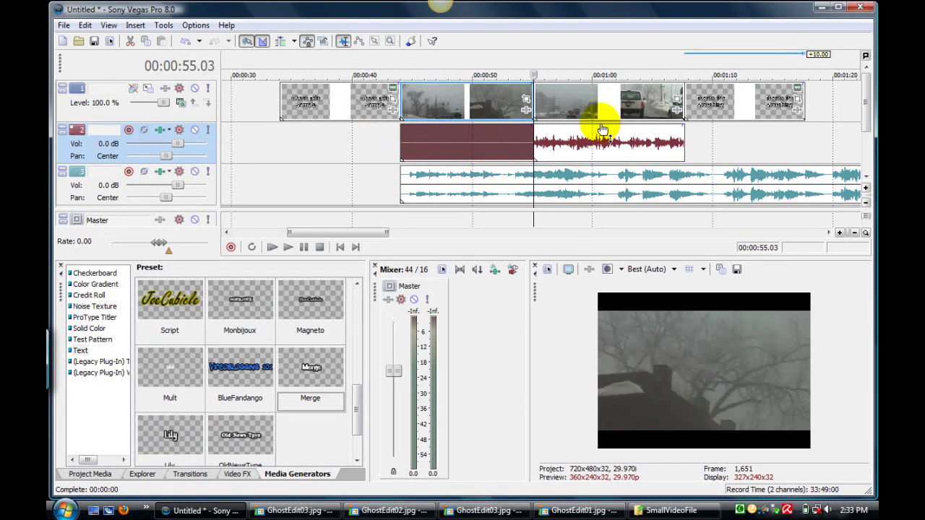
pyautogui.moveTo(598, 127); pyautogui.dragTo(599, 176)
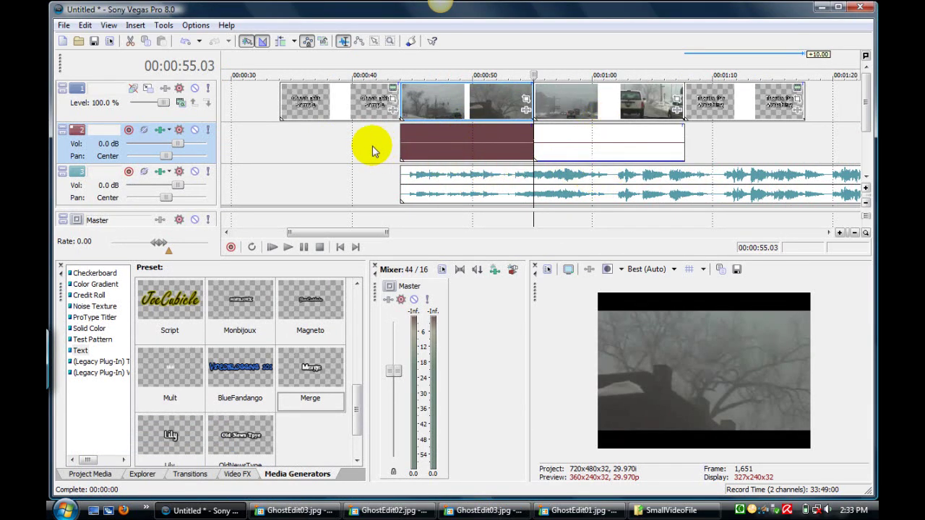
pyautogui.moveTo(281, 103); pyautogui.dragTo(341, 102)
pyautogui.moveTo(534, 98); pyautogui.dragTo(635, 103)
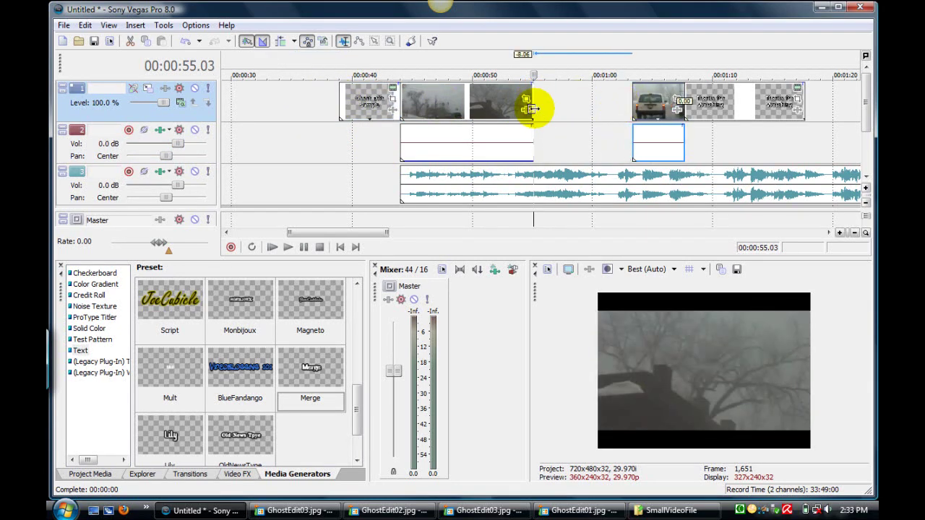
pyautogui.moveTo(533, 103); pyautogui.dragTo(469, 112)
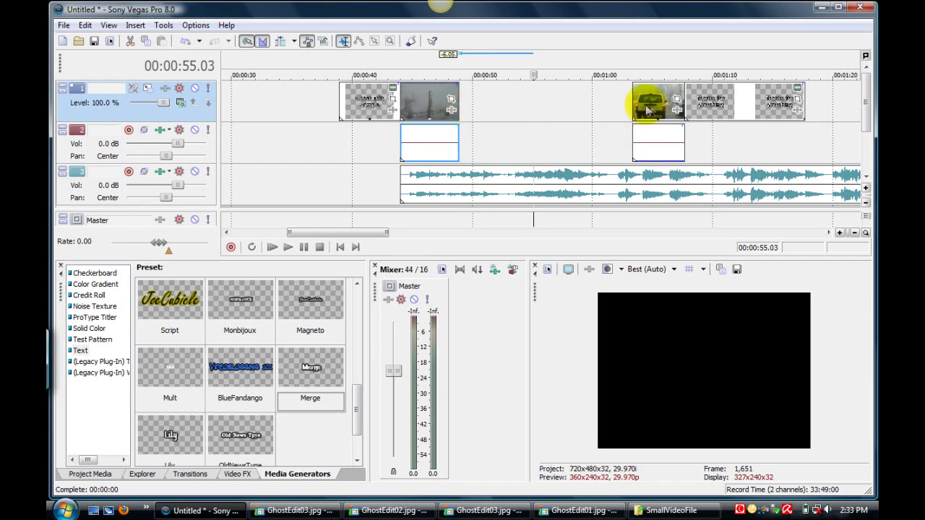
pyautogui.moveTo(658, 109); pyautogui.dragTo(473, 112)
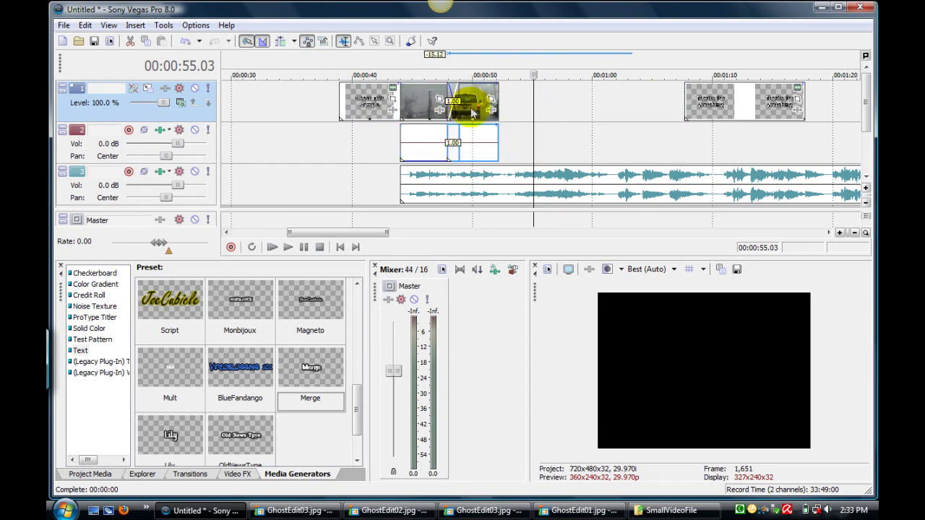
pyautogui.moveTo(476, 113); pyautogui.dragTo(473, 113)
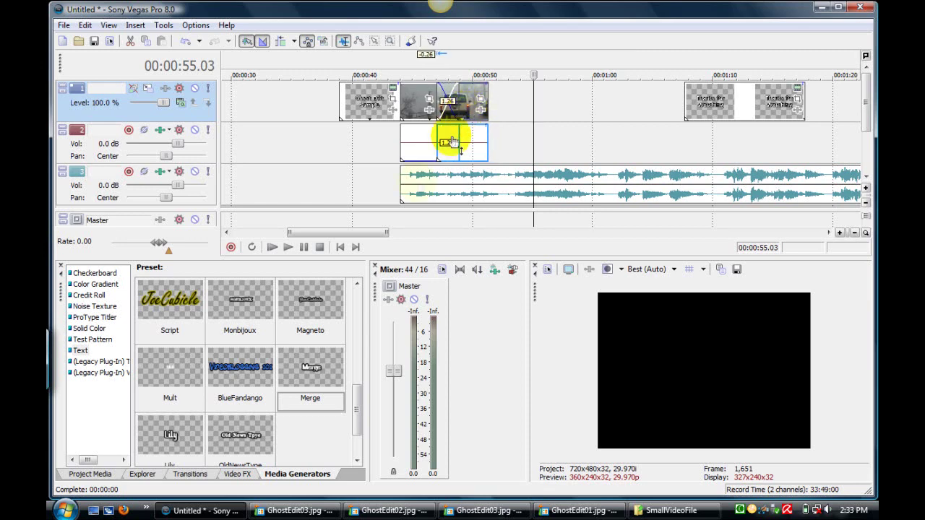
# - Apply the Barn Door 'Vertical, In, No Border' transition to the clip overlap
pyautogui.click(212, 476)
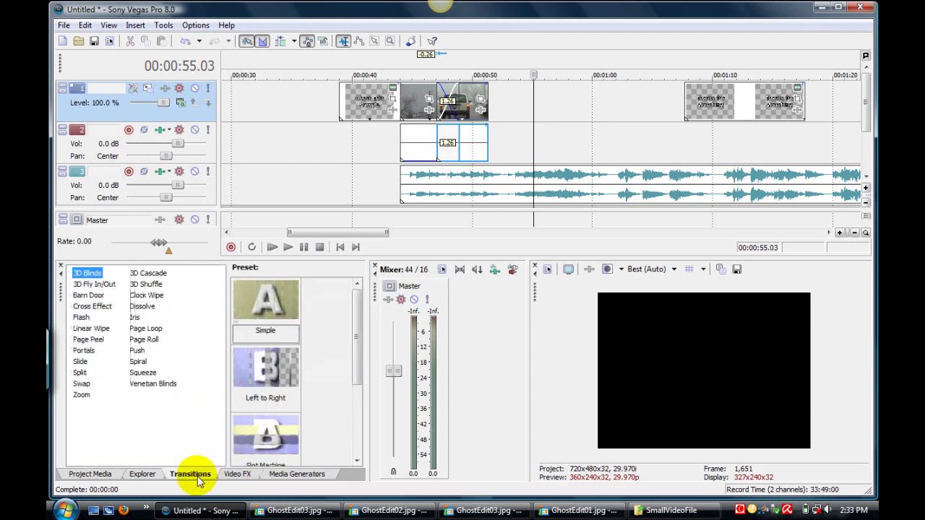
pyautogui.click(85, 297)
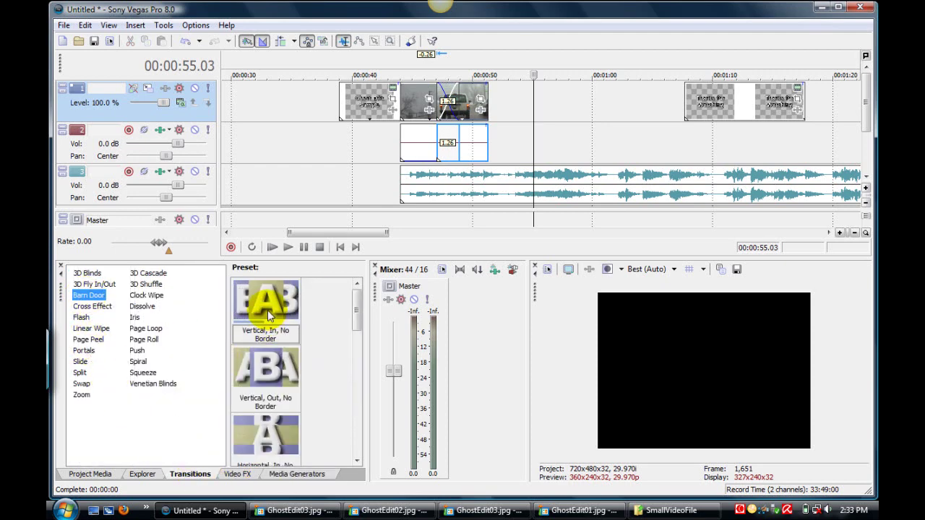
pyautogui.moveTo(268, 310); pyautogui.dragTo(446, 99)
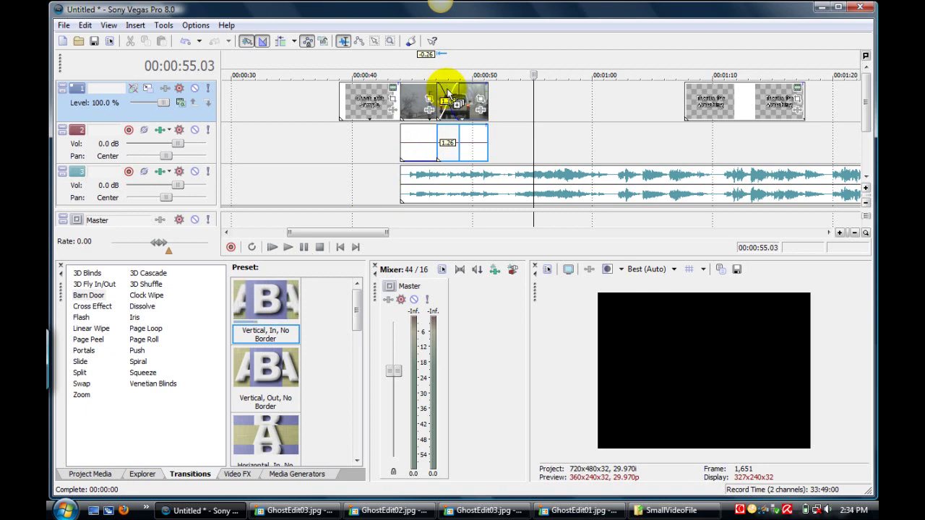
# - Move the Thanks for Watching clip up against the car clip and shorten its end
pyautogui.click(436, 81)
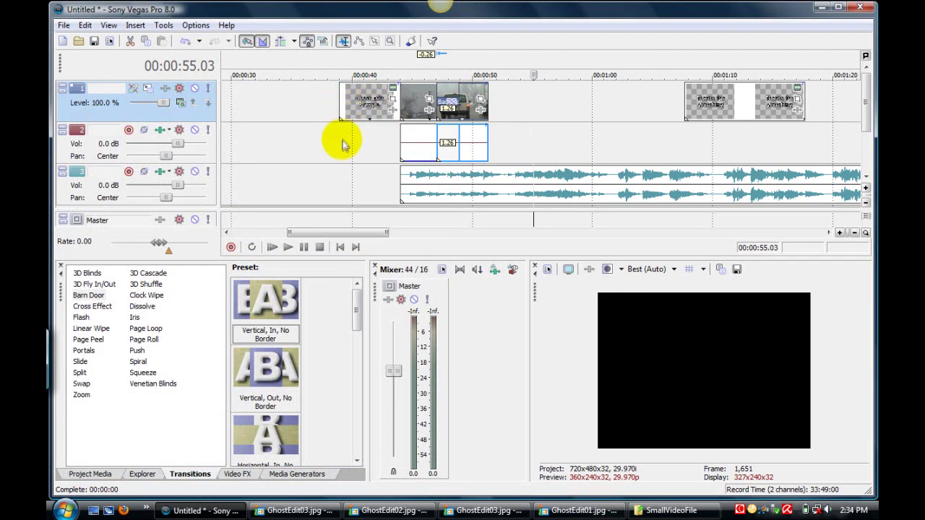
pyautogui.moveTo(340, 140); pyautogui.dragTo(399, 143)
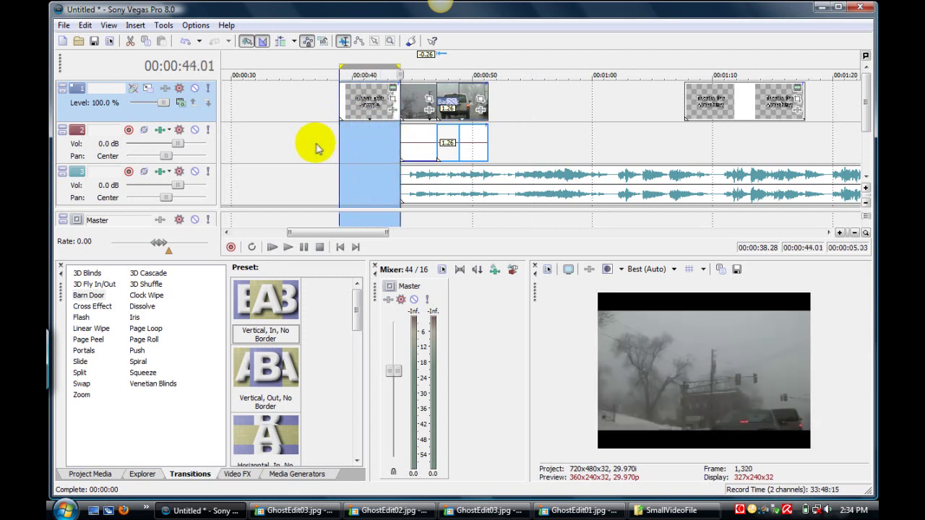
pyautogui.click(314, 140)
pyautogui.moveTo(705, 106); pyautogui.dragTo(509, 105)
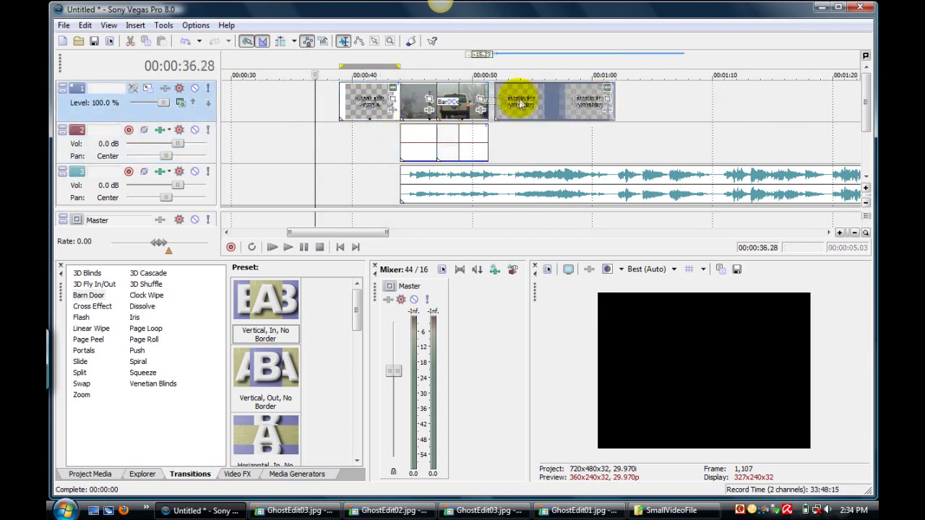
pyautogui.moveTo(608, 69); pyautogui.dragTo(488, 54)
pyautogui.click(622, 112)
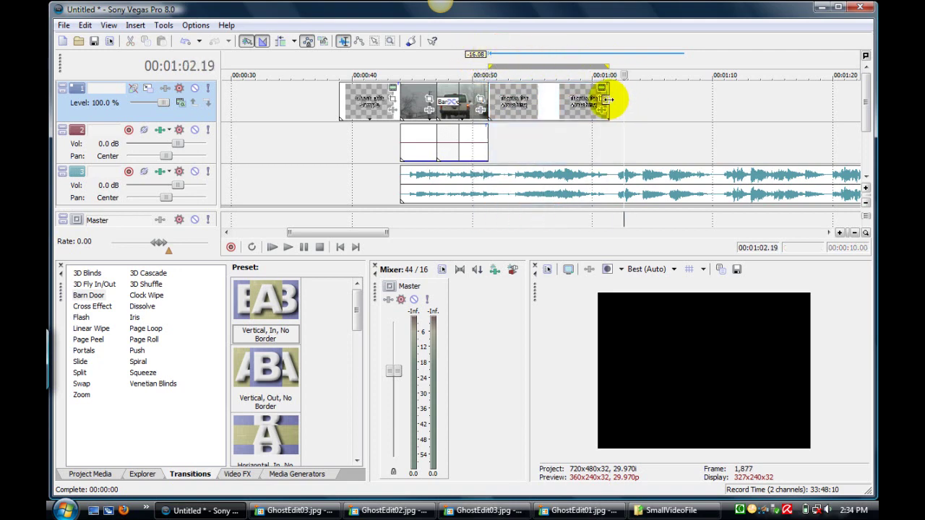
pyautogui.moveTo(607, 100); pyautogui.dragTo(546, 98)
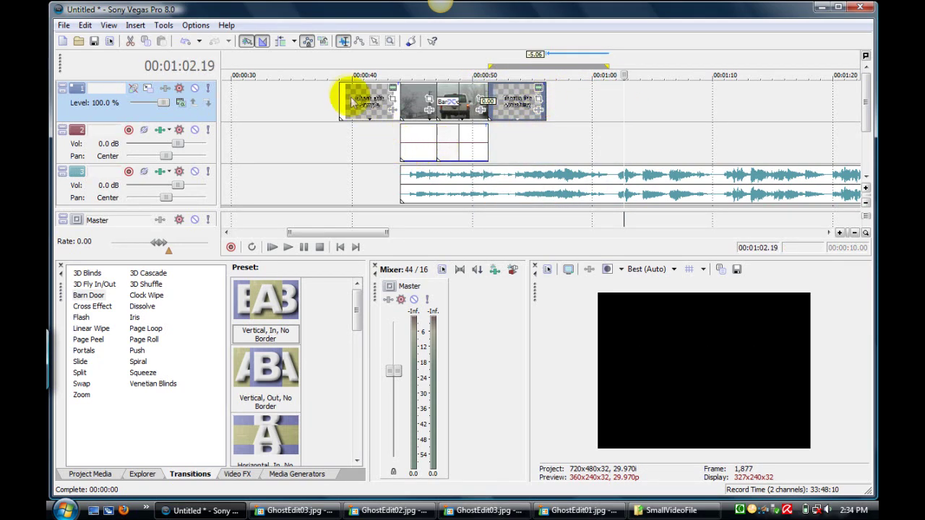
# - Fade in the opening title and fade out the Thanks for Watching clip
pyautogui.moveTo(338, 83); pyautogui.dragTo(354, 84)
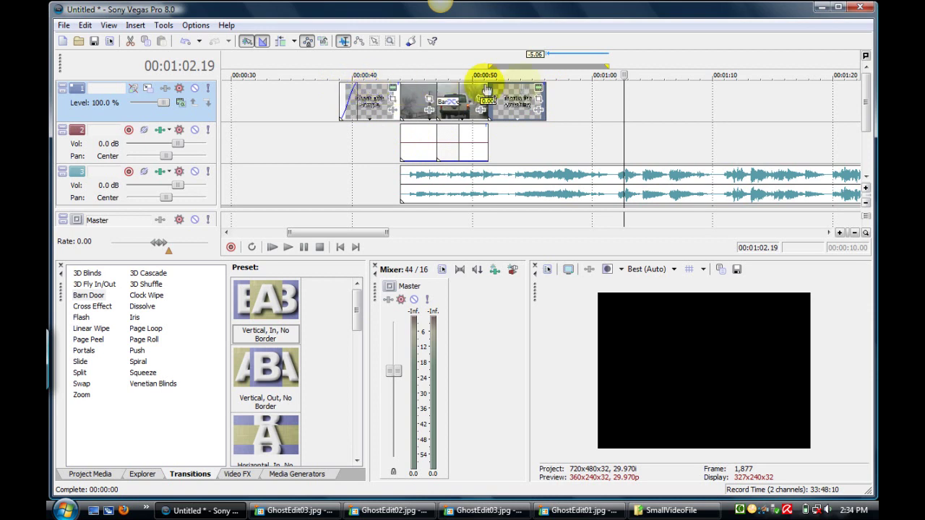
pyautogui.moveTo(546, 82); pyautogui.dragTo(537, 85)
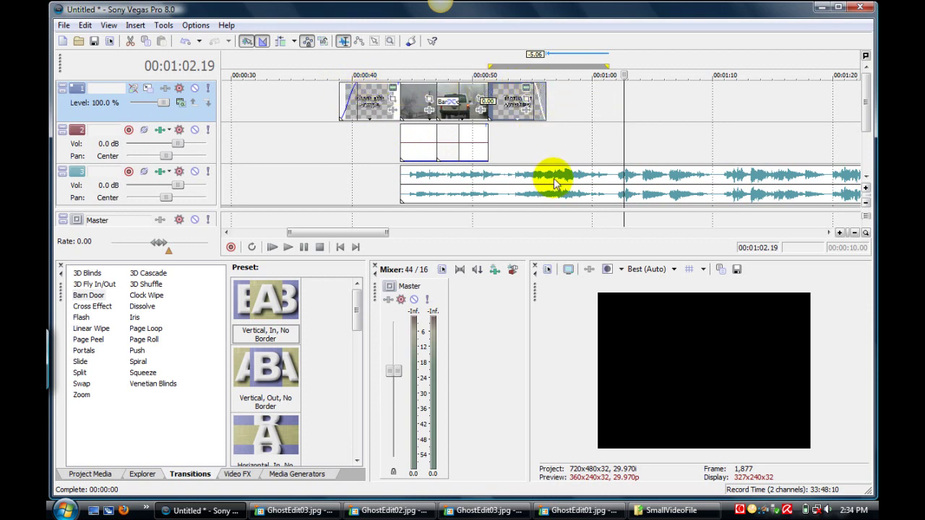
pyautogui.click(554, 181)
# - Align the music with the first clip, split and delete the part past the video, and fade it out
pyautogui.moveTo(407, 177); pyautogui.dragTo(355, 167)
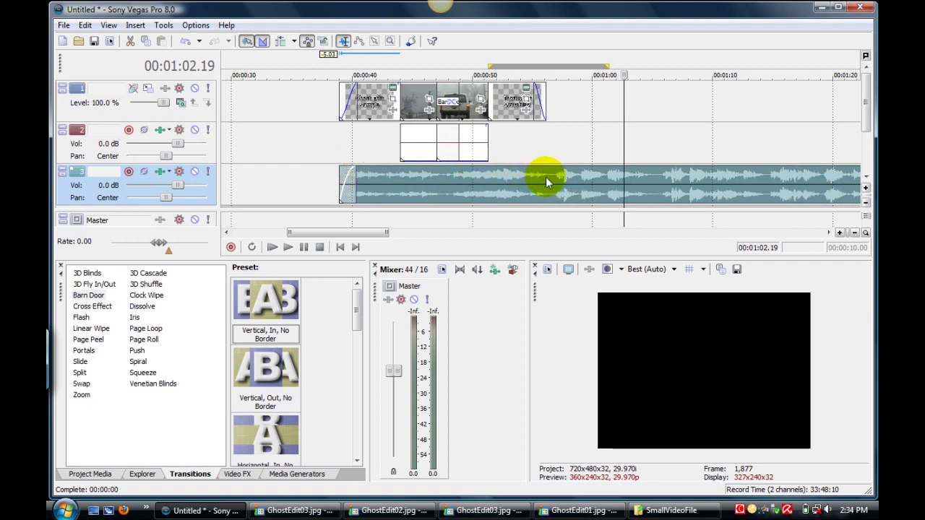
pyautogui.press('s')
pyautogui.moveTo(556, 181); pyautogui.dragTo(604, 185)
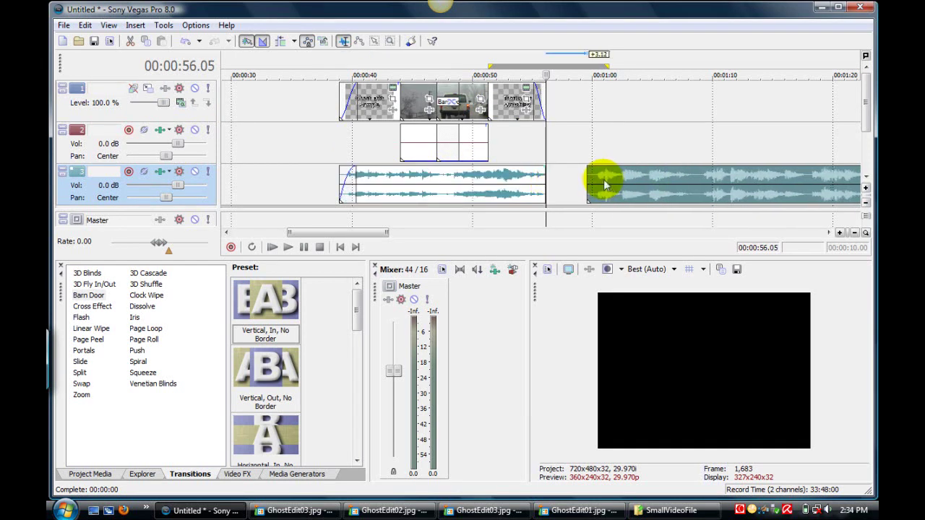
pyautogui.press('Delete')
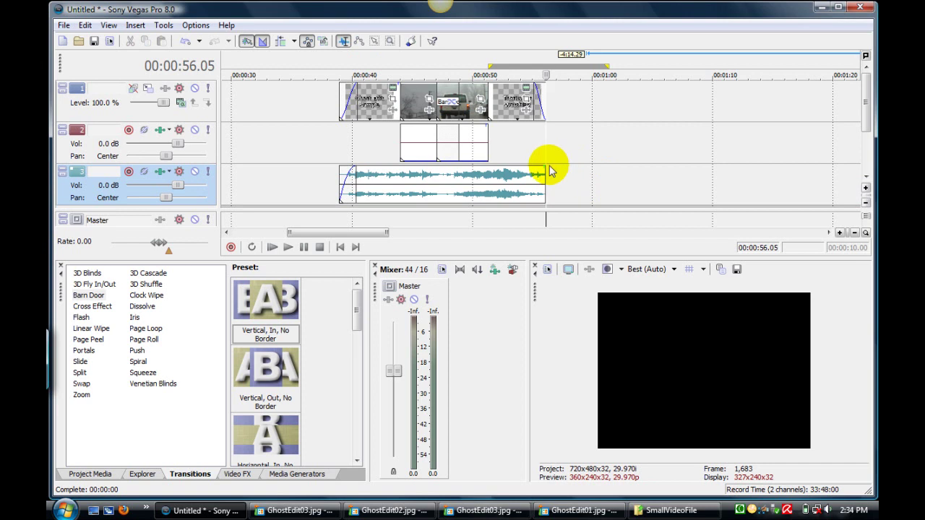
pyautogui.moveTo(547, 165); pyautogui.dragTo(536, 168)
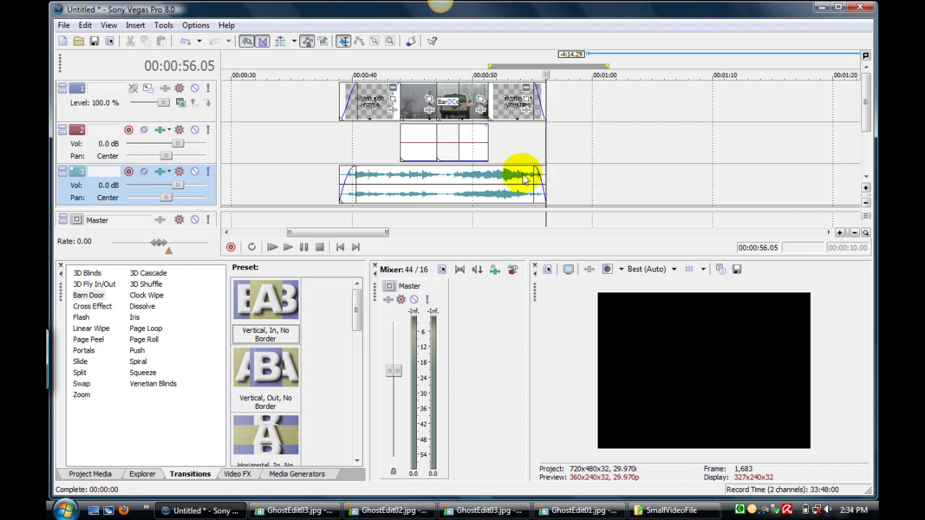
pyautogui.click(340, 148)
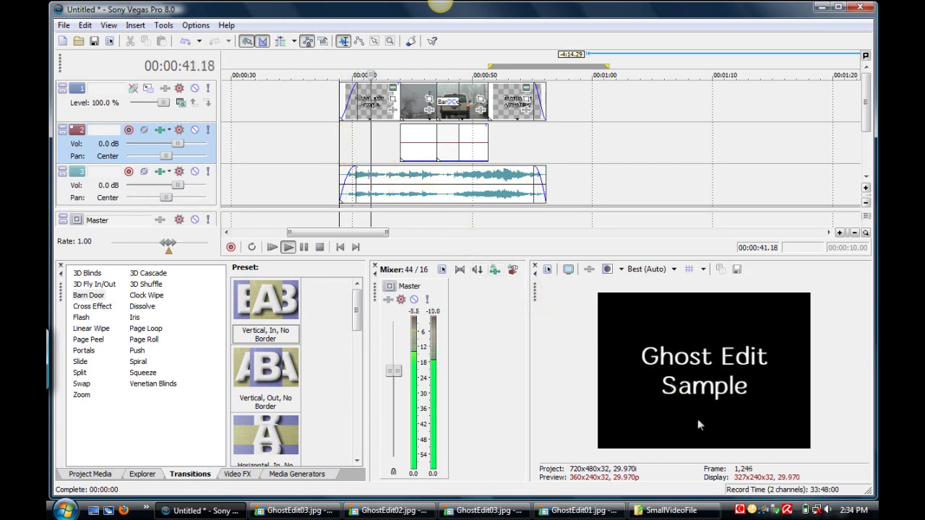
# - Raise the system playback volume, then stop the preview playback
pyautogui.click(824, 510)
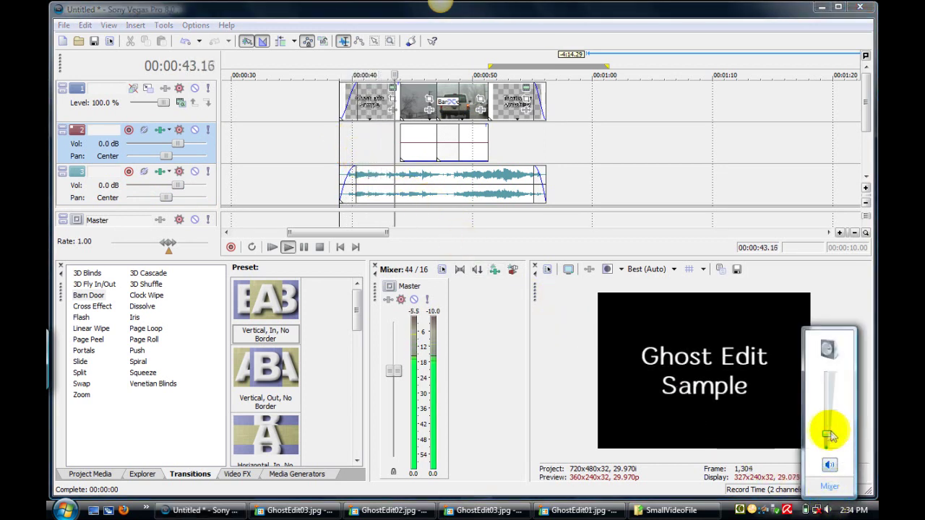
pyautogui.moveTo(823, 434); pyautogui.dragTo(803, 336)
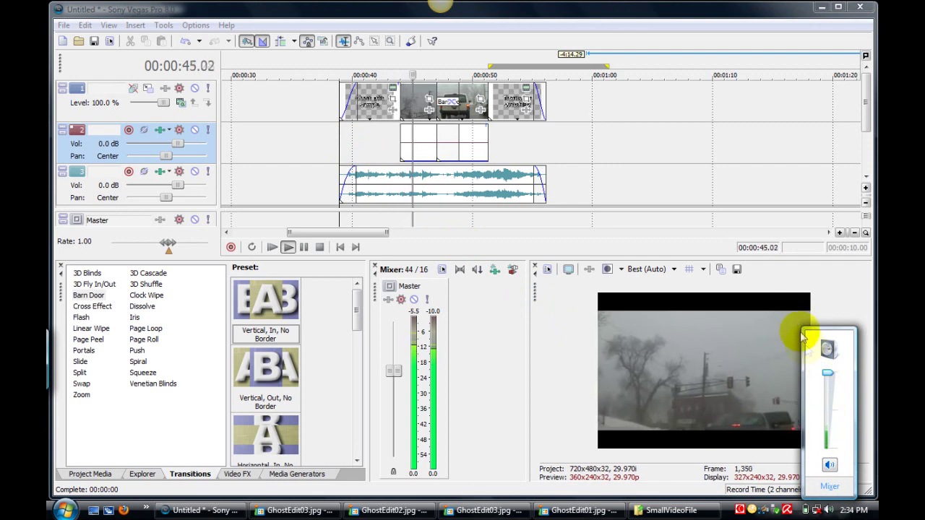
pyautogui.click(827, 296)
pyautogui.press('space')
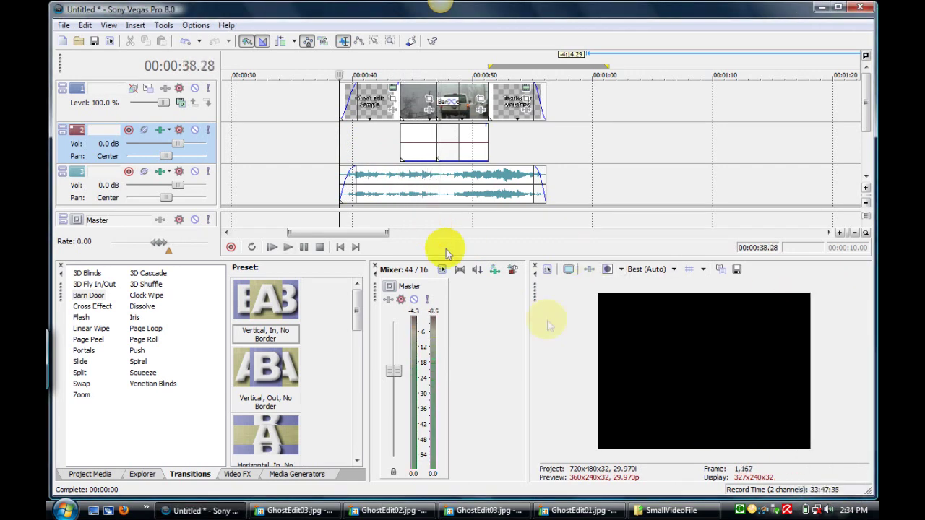
# - In Project Properties, choose template Xacti HD 1280x720, set rendering quality to Best, and apply
pyautogui.click(64, 25)
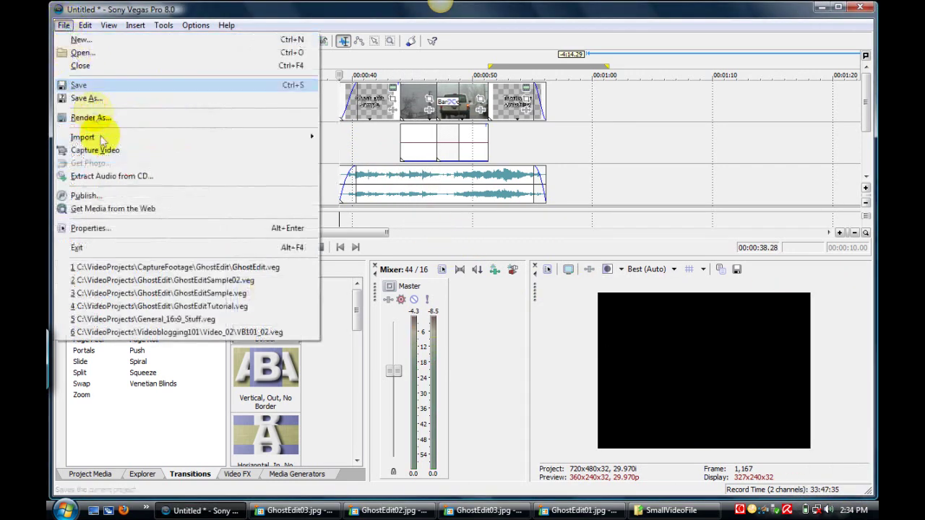
pyautogui.click(130, 227)
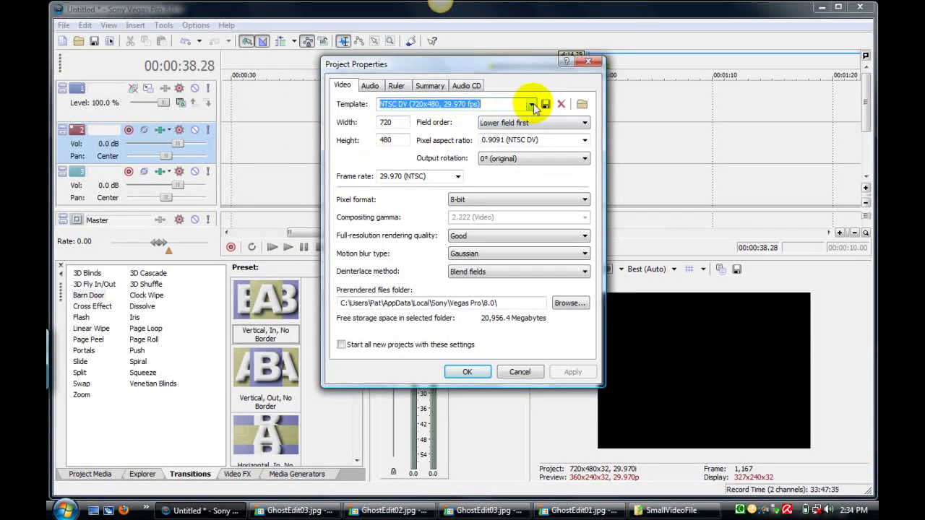
pyautogui.click(531, 104)
pyautogui.scroll(-1, 533, 325)
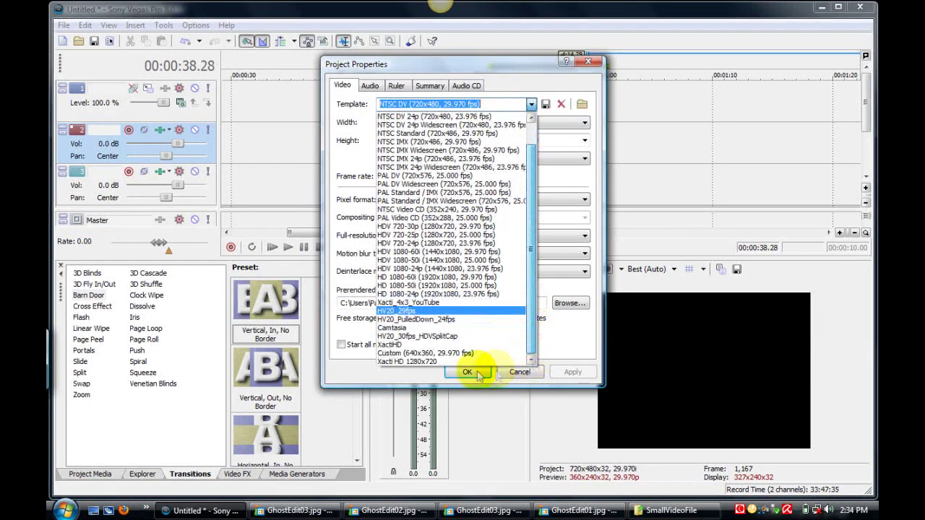
pyautogui.click(433, 362)
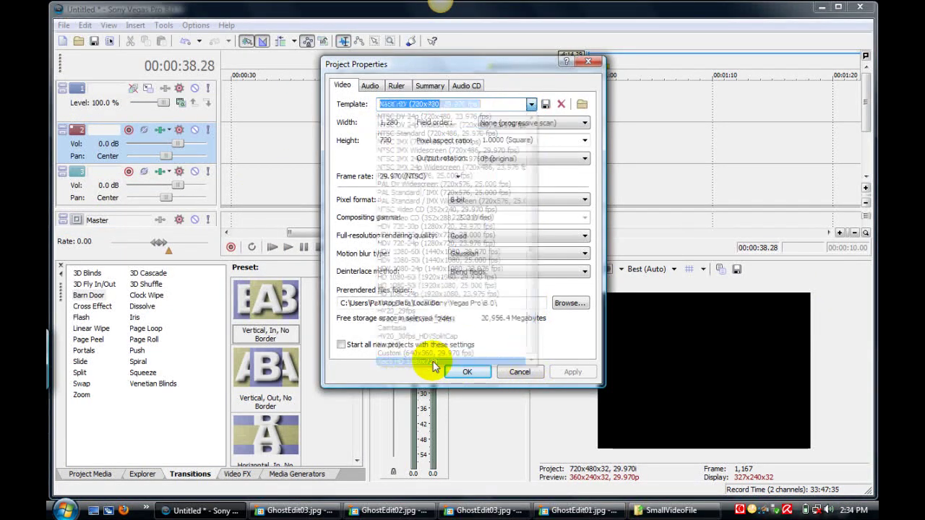
pyautogui.click(585, 236)
pyautogui.click(582, 272)
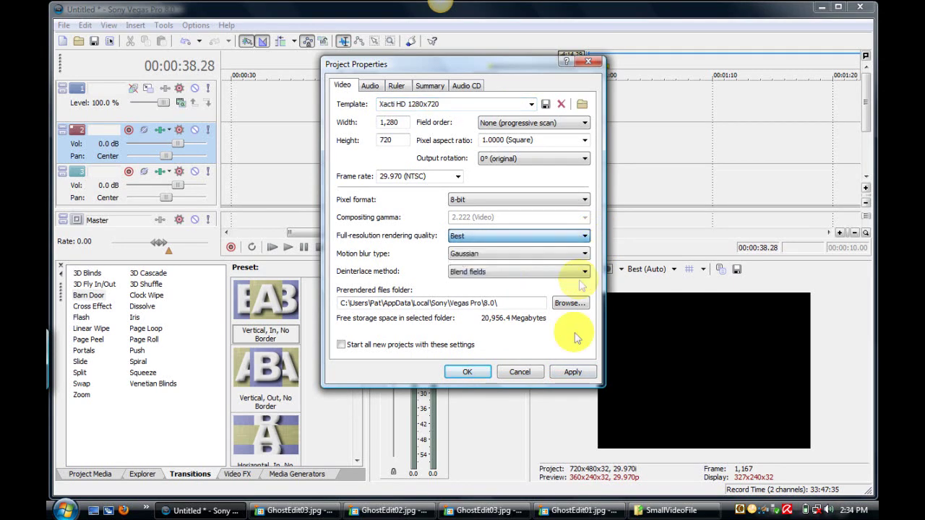
pyautogui.click(572, 373)
pyautogui.click(466, 372)
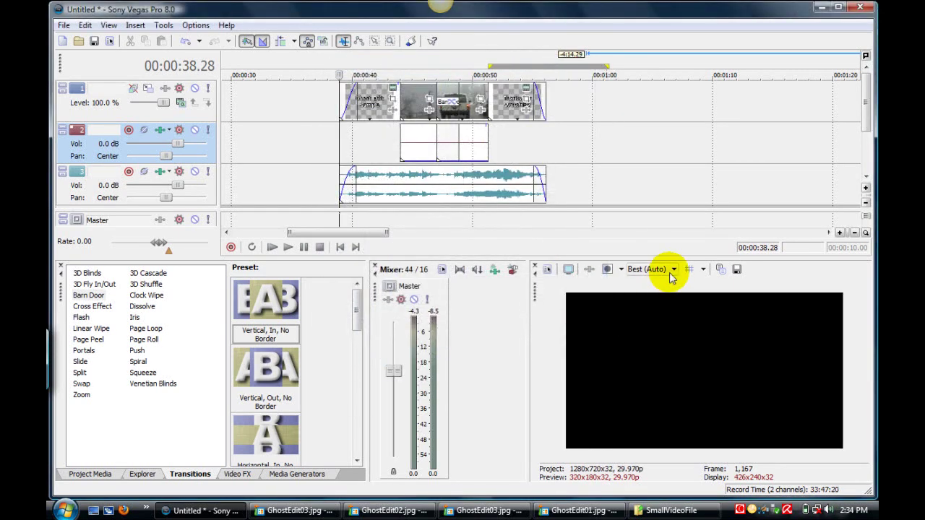
pyautogui.click(673, 270)
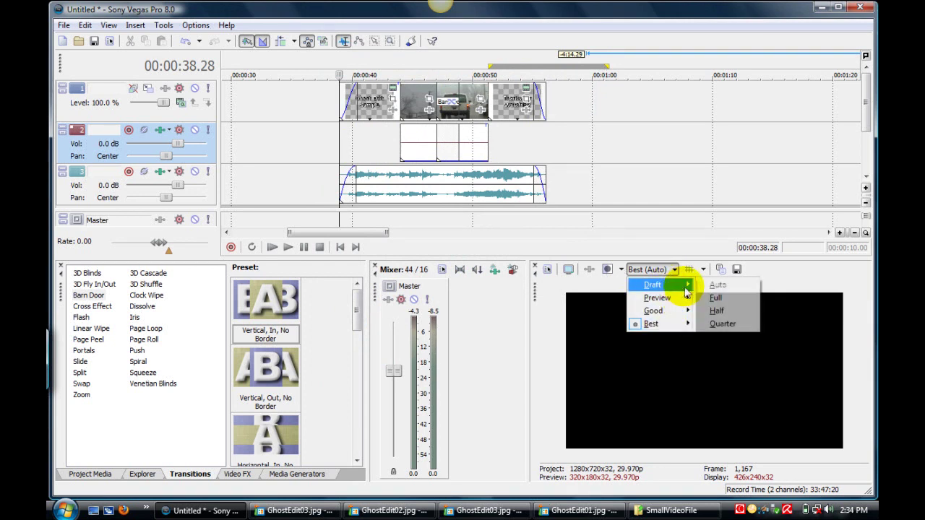
pyautogui.click(705, 287)
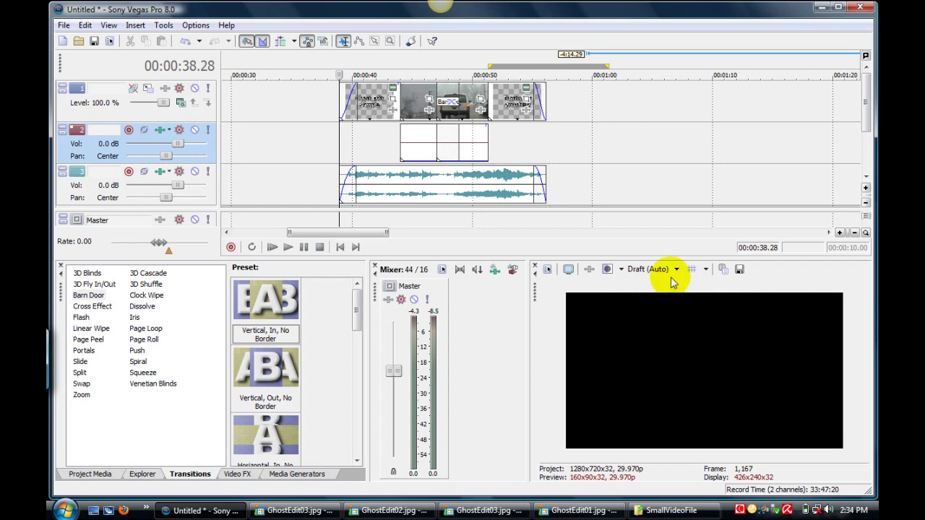
pyautogui.click(374, 141)
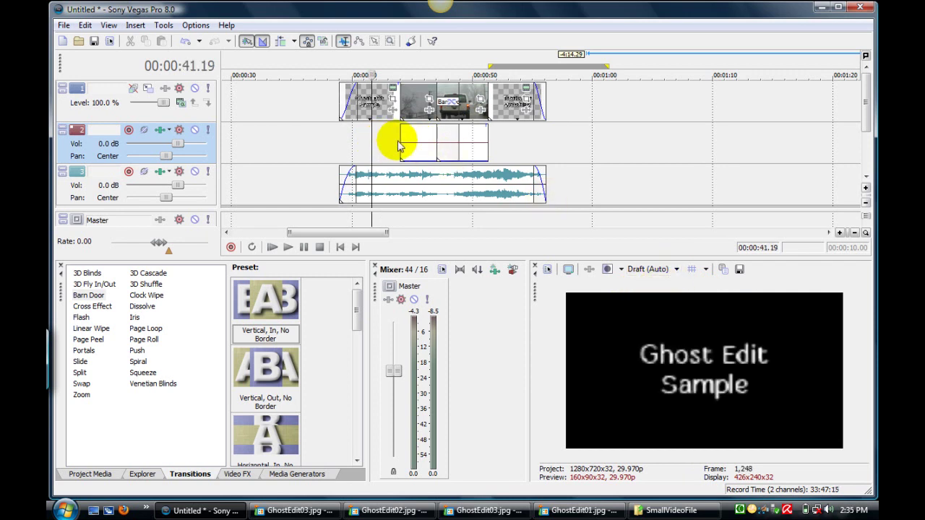
pyautogui.press('space')
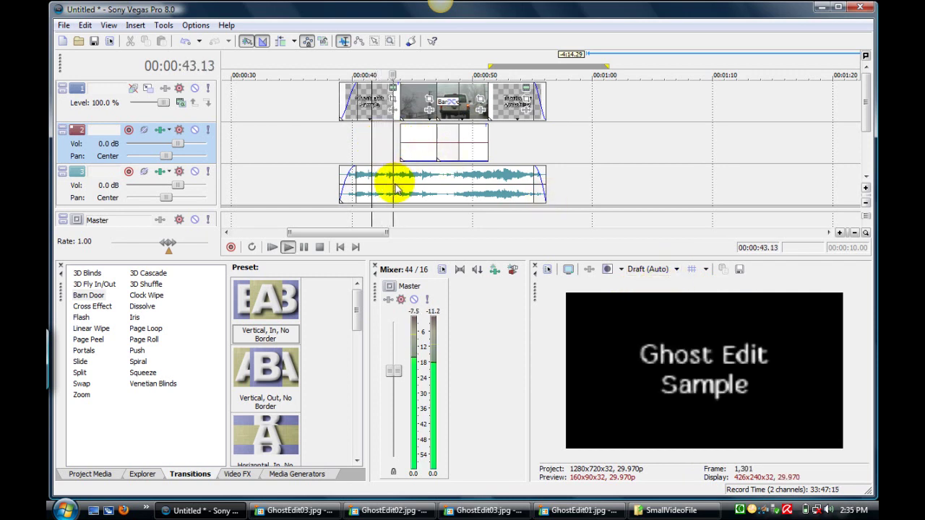
pyautogui.press('space')
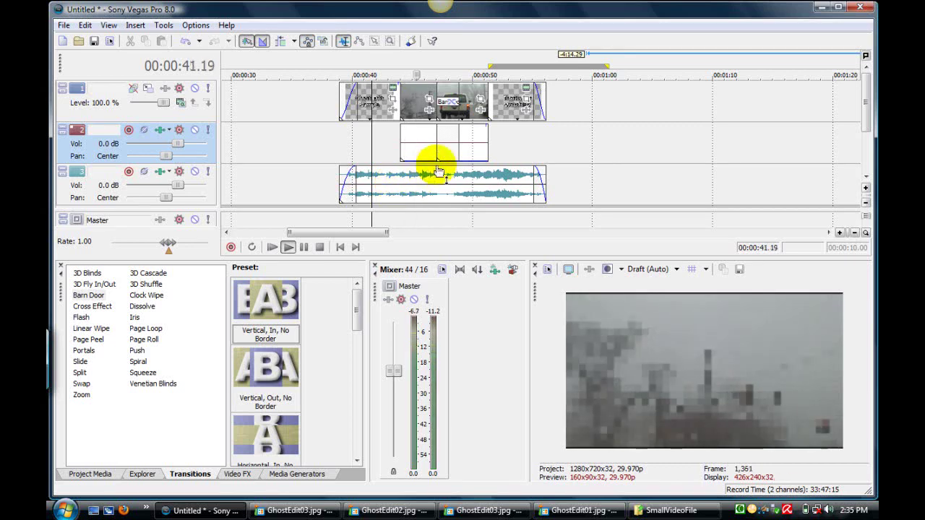
pyautogui.click(676, 270)
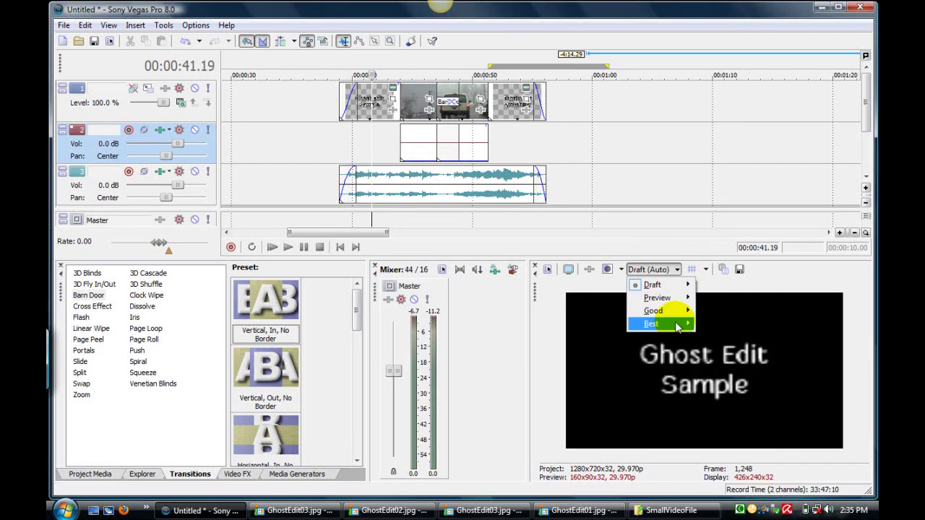
pyautogui.moveTo(654, 324)
pyautogui.click(715, 337)
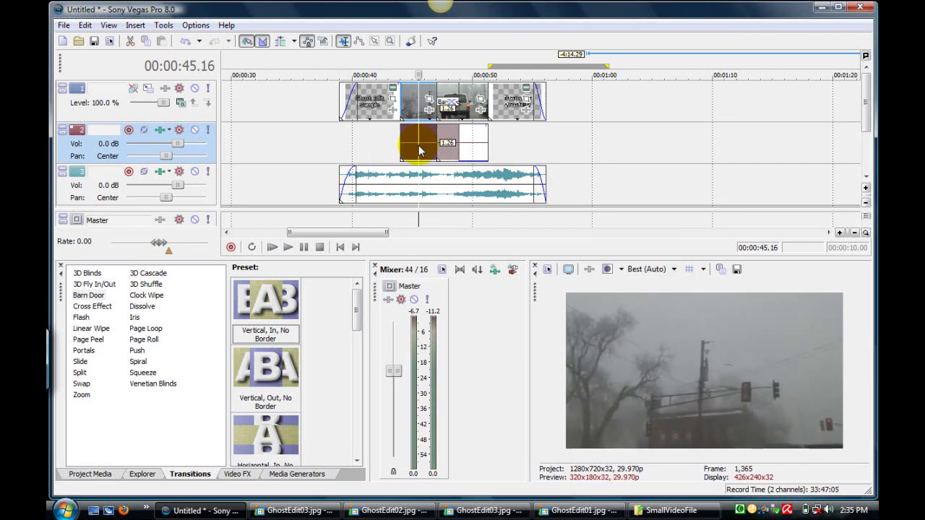
pyautogui.click(344, 153)
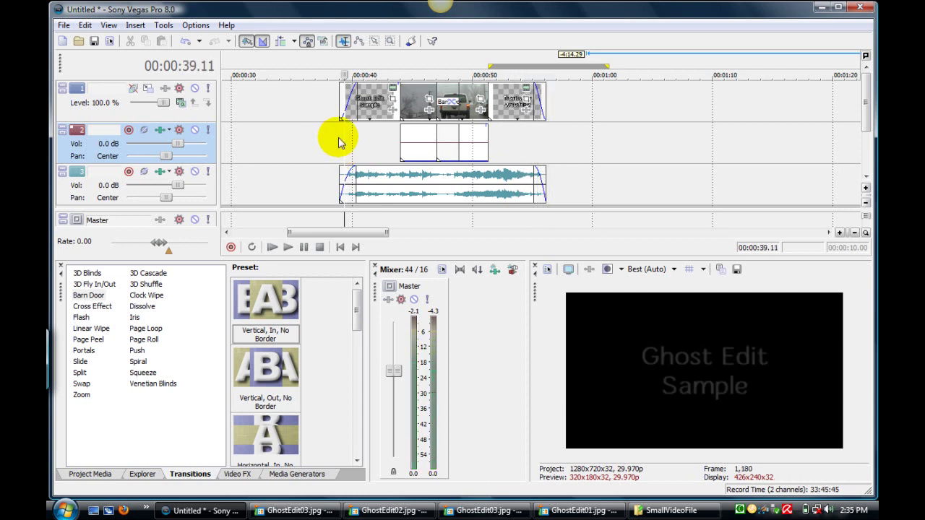
pyautogui.moveTo(340, 142); pyautogui.dragTo(547, 130)
# - Set preview quality to Draft (Auto) and play from the later clip at 02:05.01
pyautogui.click(566, 150)
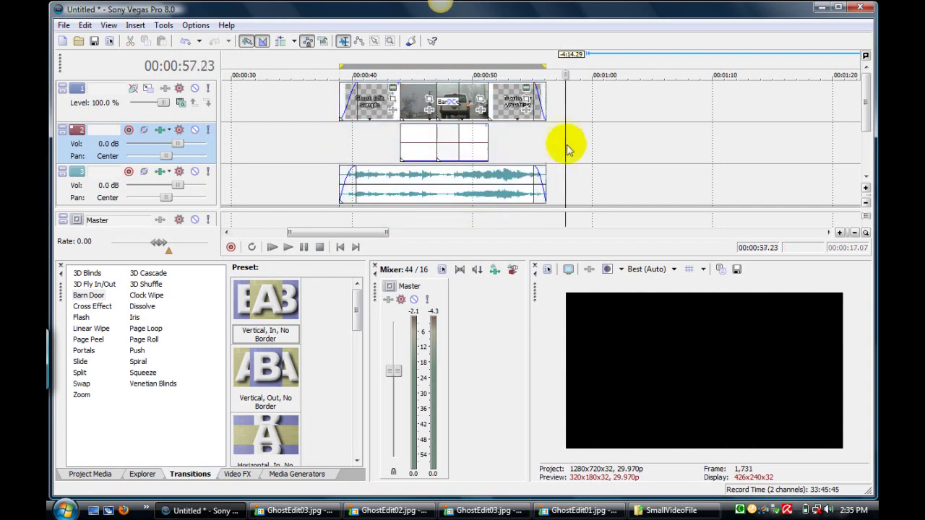
pyautogui.scroll(-5, 640, 165)
pyautogui.click(471, 185)
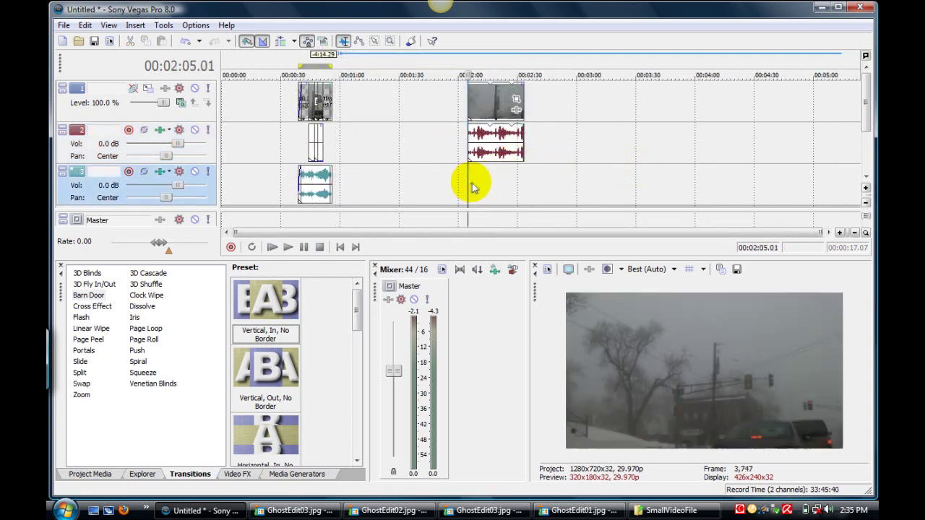
pyautogui.click(647, 270)
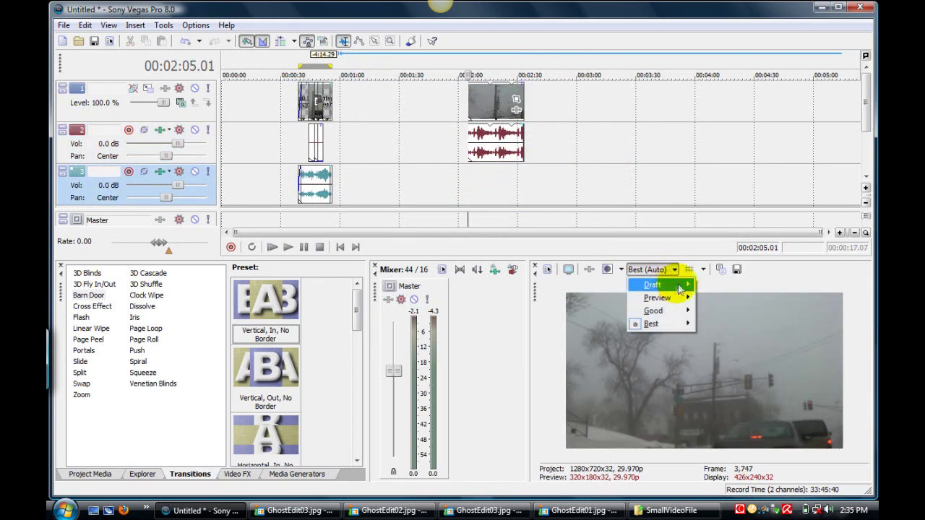
pyautogui.moveTo(679, 286)
pyautogui.click(712, 285)
pyautogui.press('space')
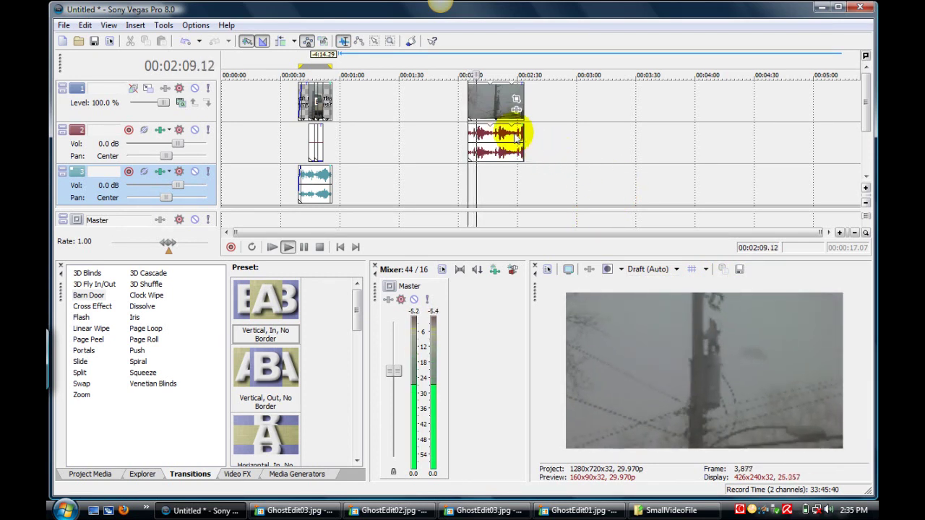
# - Lower the audio clip's gain to -3.7 dB, then stop playback
pyautogui.moveTo(506, 128); pyautogui.dragTo(502, 171)
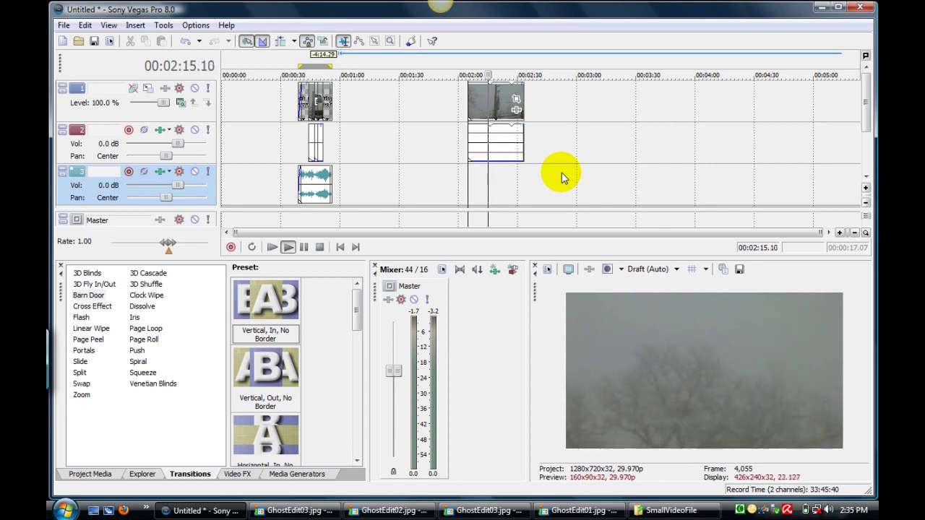
pyautogui.press('space')
pyautogui.click(388, 141)
pyautogui.scroll(3, 390, 144)
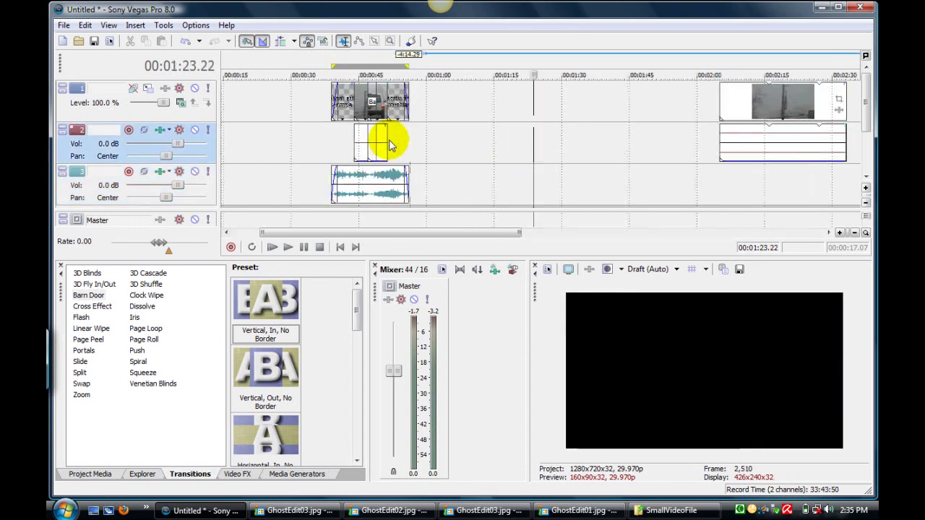
pyautogui.scroll(-3, 405, 148)
pyautogui.click(318, 116)
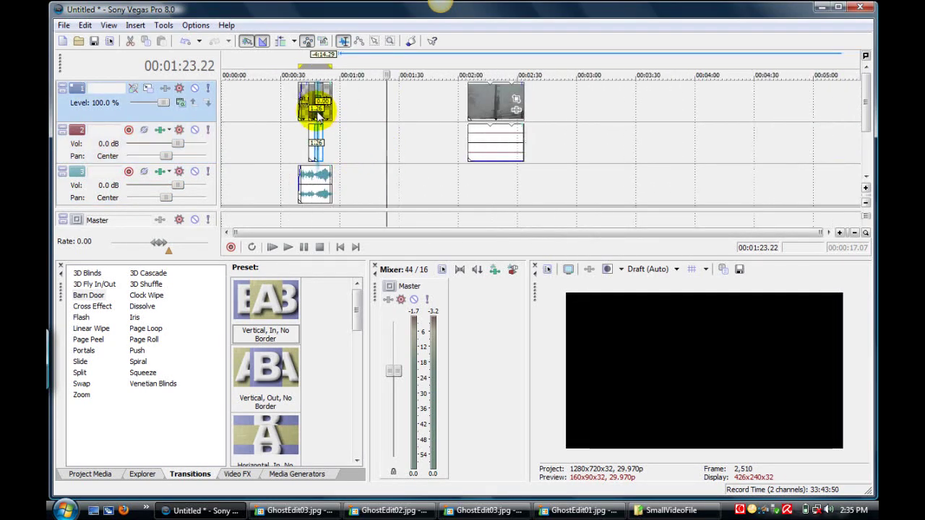
pyautogui.click(316, 110)
pyautogui.scroll(4, 316, 109)
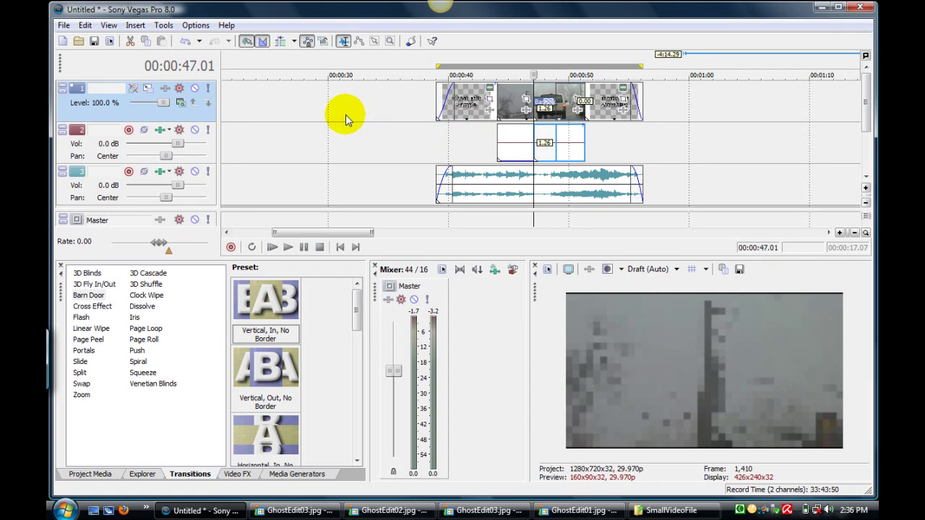
# - Save the project over the existing GhostEdit.veg
pyautogui.click(94, 42)
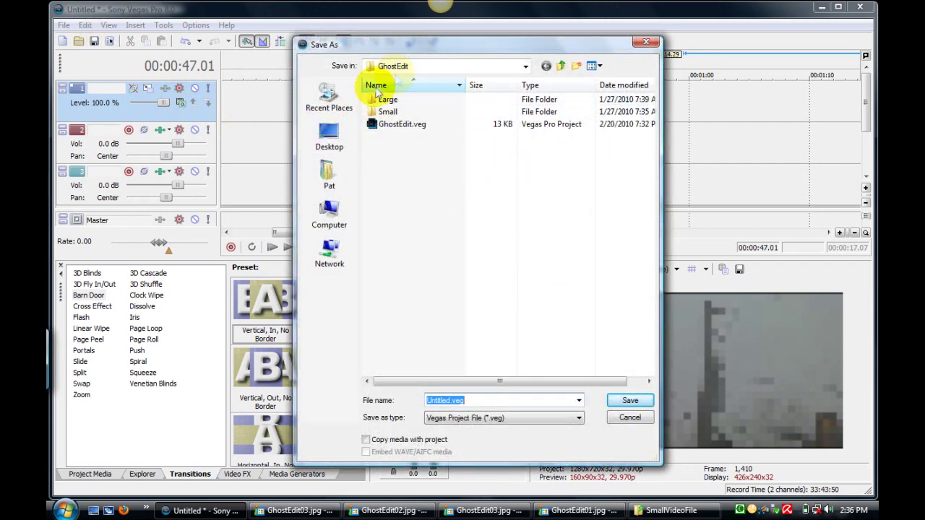
pyautogui.click(373, 125)
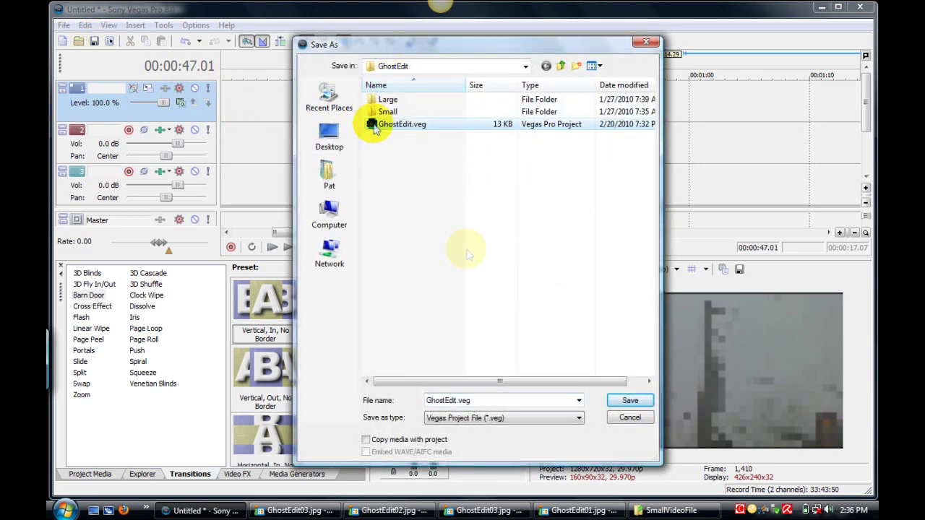
pyautogui.click(627, 402)
pyautogui.click(495, 263)
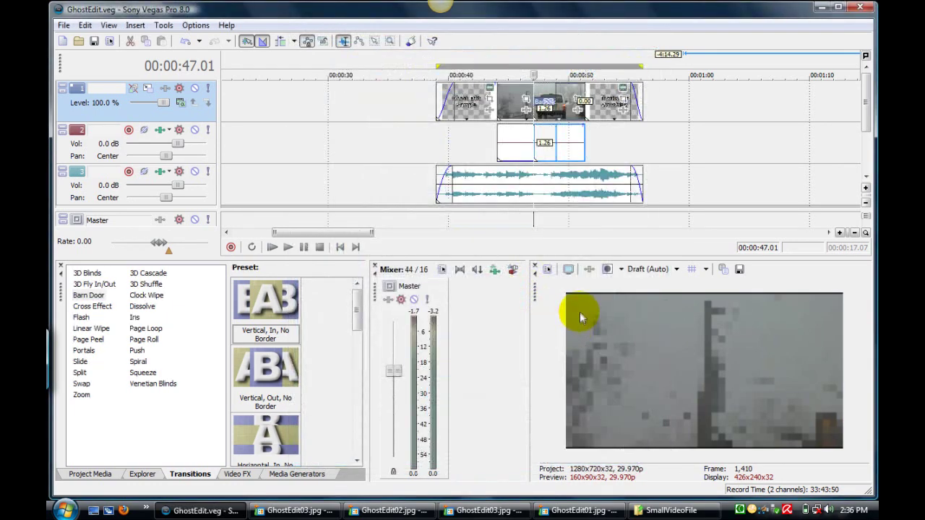
# - Close the project and minimize Vegas to the desktop
pyautogui.click(63, 25)
pyautogui.click(108, 64)
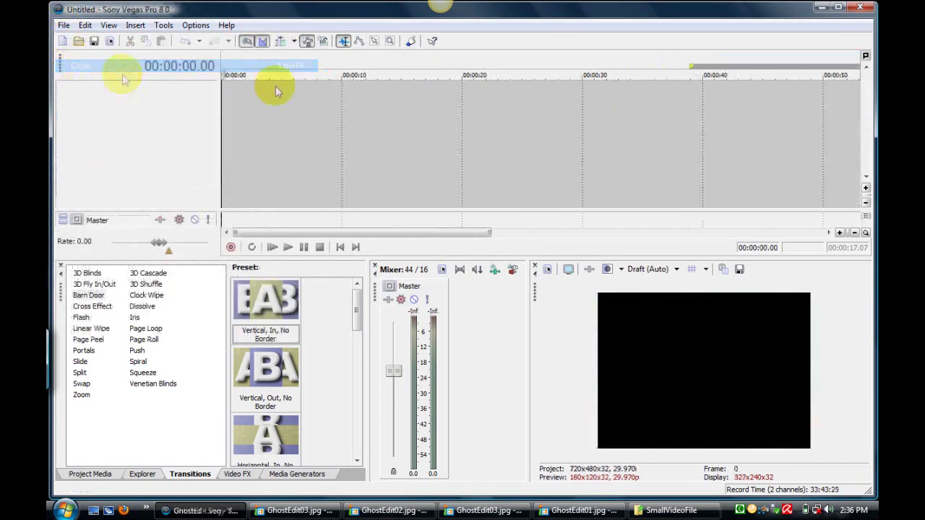
pyautogui.click(820, 8)
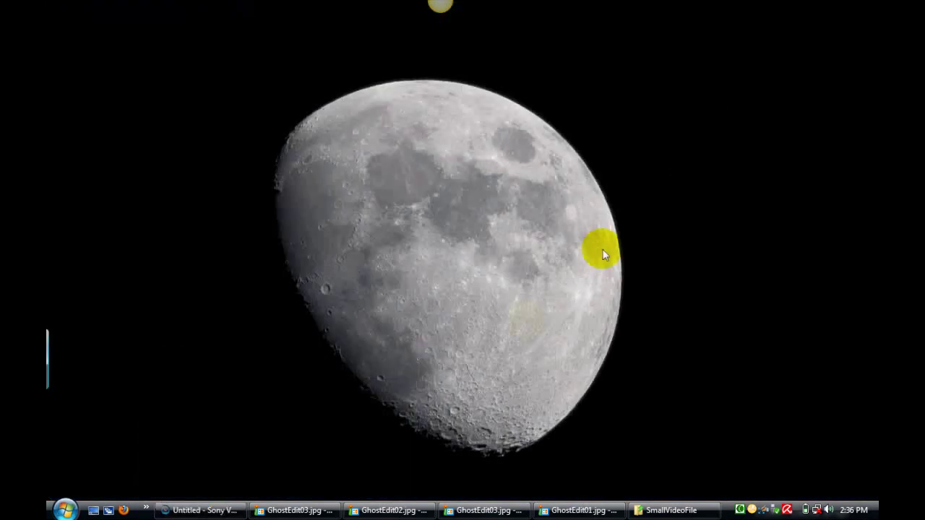
# - Restore the SmallVideoFile window and check the sizes of the FoggyDrive .sfk files
pyautogui.click(679, 510)
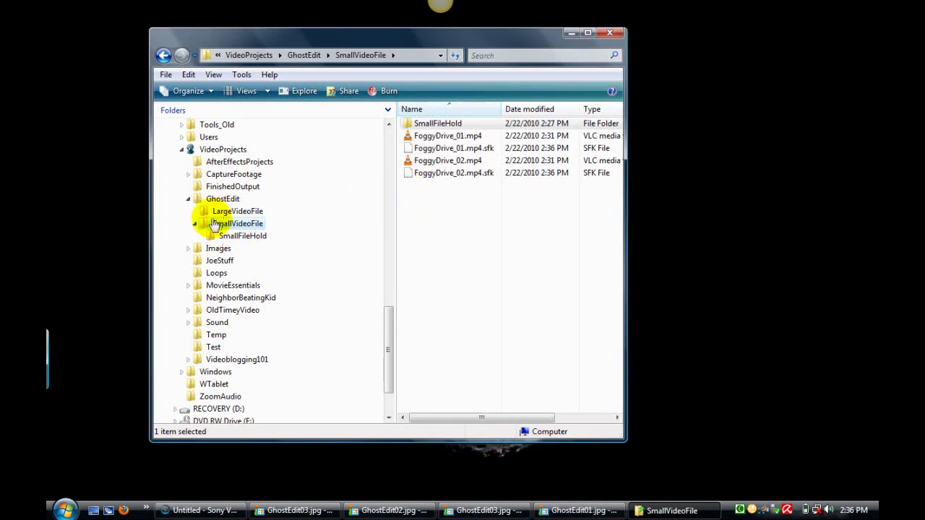
pyautogui.click(408, 177)
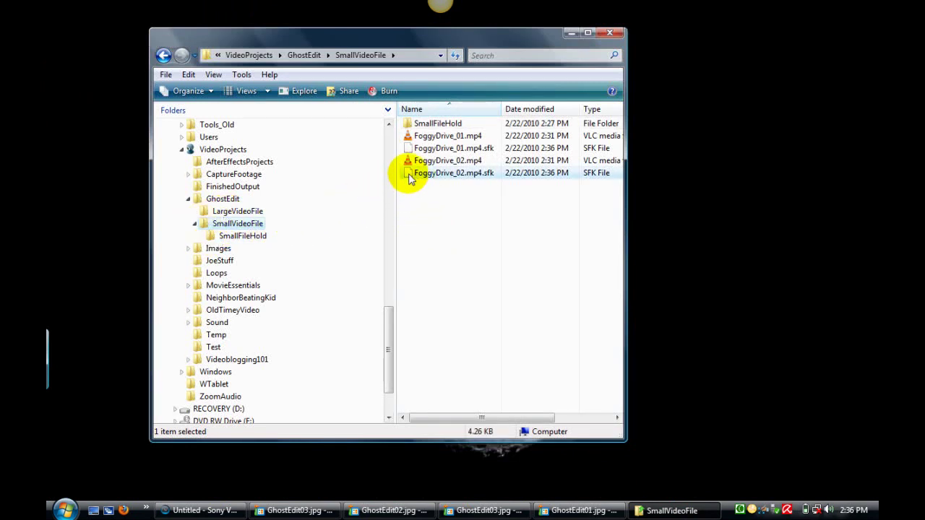
pyautogui.click(409, 148)
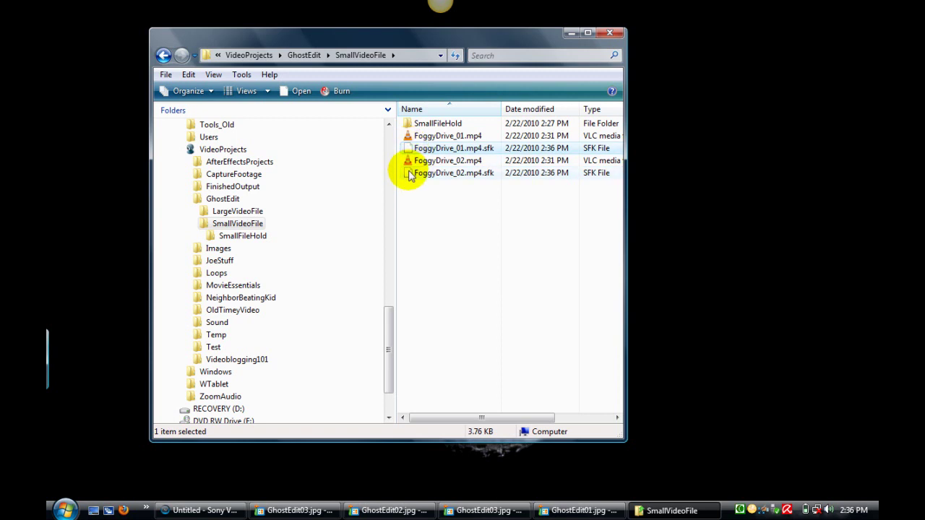
pyautogui.click(409, 174)
# - Move FoggyDrive_01.mp4 and FoggyDrive_02.mp4 into SmallFileHold, then view LargeVideoFile
pyautogui.click(409, 161)
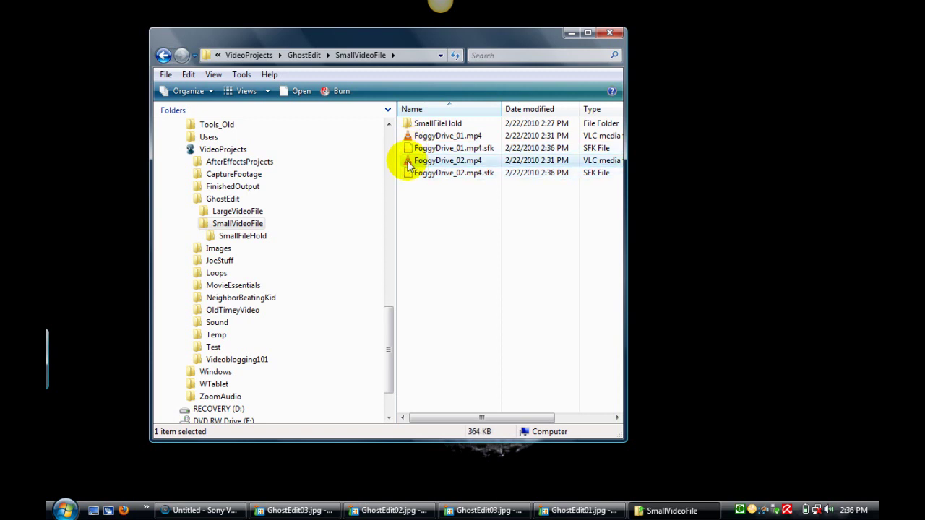
pyautogui.keyDown('ctrl'); pyautogui.click(409, 137); pyautogui.keyUp('ctrl')
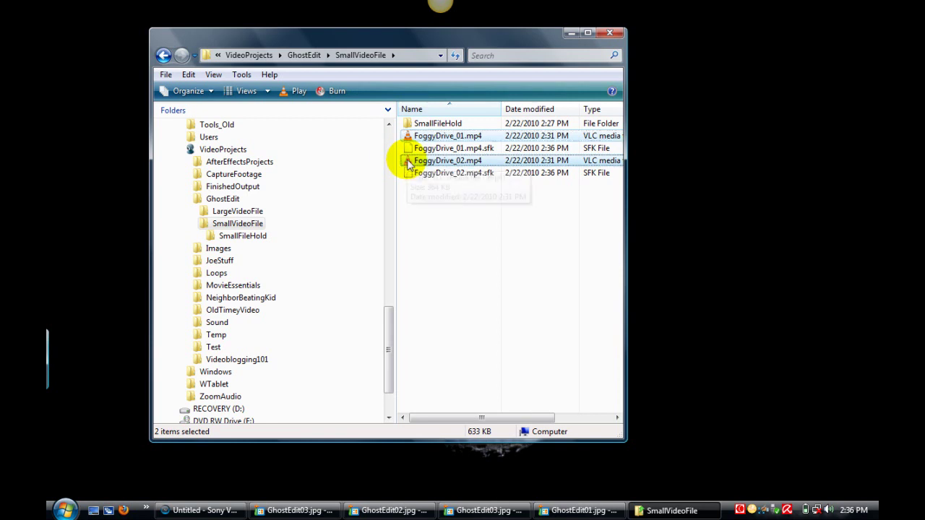
pyautogui.moveTo(409, 163); pyautogui.dragTo(263, 242)
pyautogui.click(292, 258)
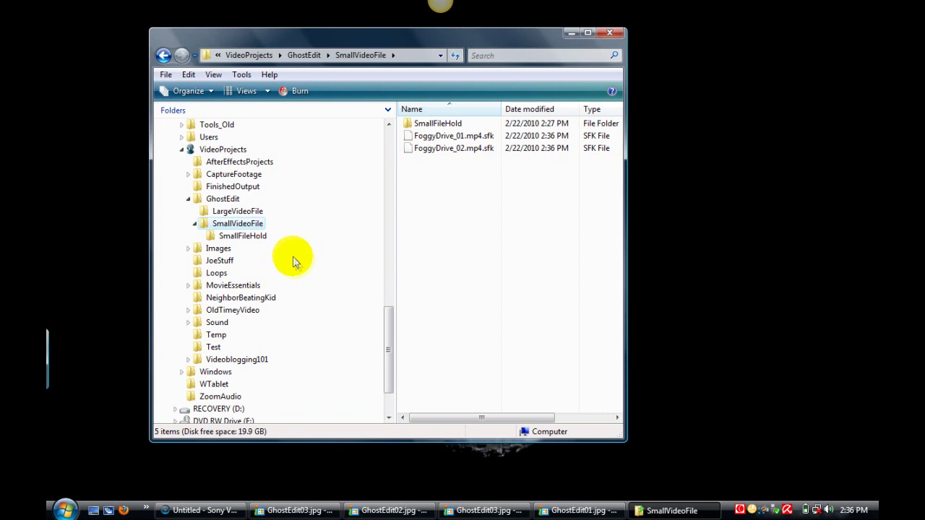
pyautogui.click(206, 212)
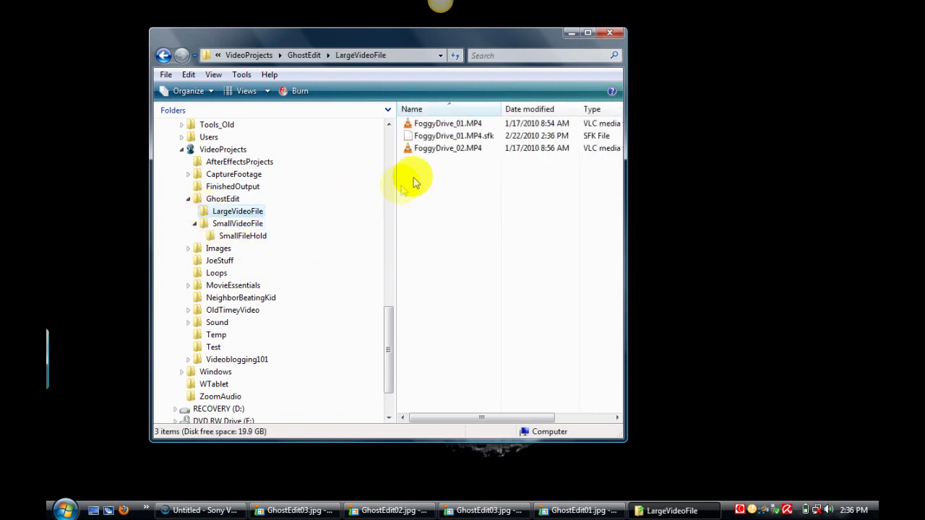
# - Copy FoggyDrive_01.MP4 and FoggyDrive_02.MP4 into SmallVideoFile
pyautogui.click(416, 136)
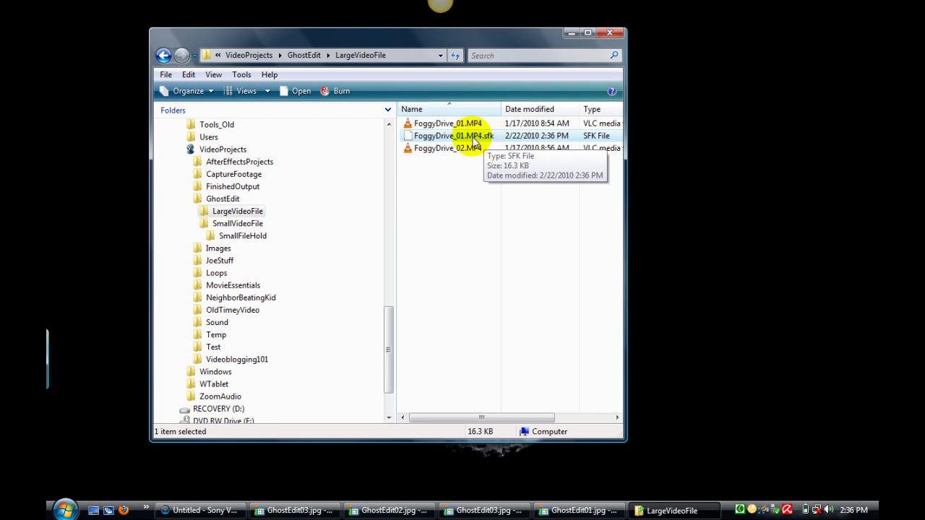
pyautogui.click(452, 124)
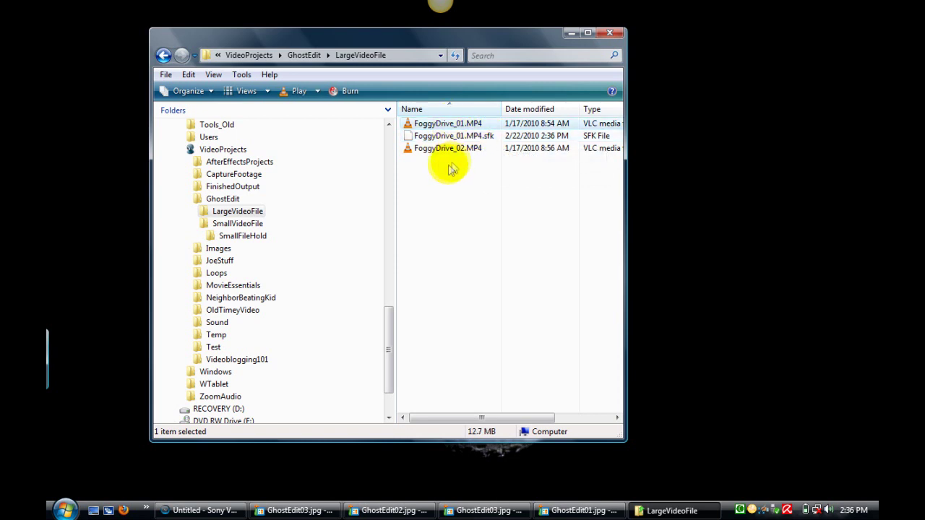
pyautogui.keyDown('ctrl'); pyautogui.click(408, 156); pyautogui.keyUp('ctrl')
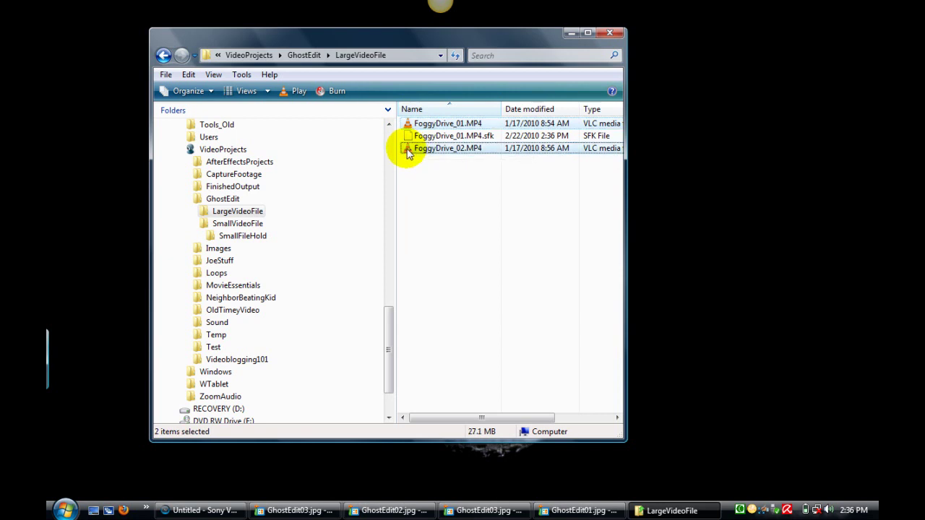
pyautogui.moveTo(408, 153); pyautogui.dragTo(252, 230)
pyautogui.click(295, 234)
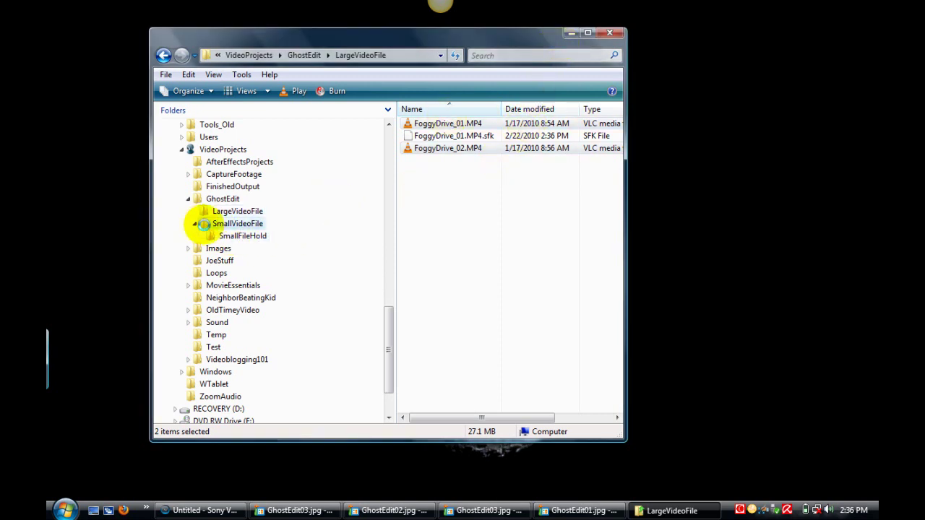
# - Check both MP4 file sizes in a widened SmallVideoFile window, then minimize it
pyautogui.click(205, 224)
pyautogui.moveTo(627, 217); pyautogui.dragTo(811, 229)
pyautogui.click(693, 137)
pyautogui.click(698, 161)
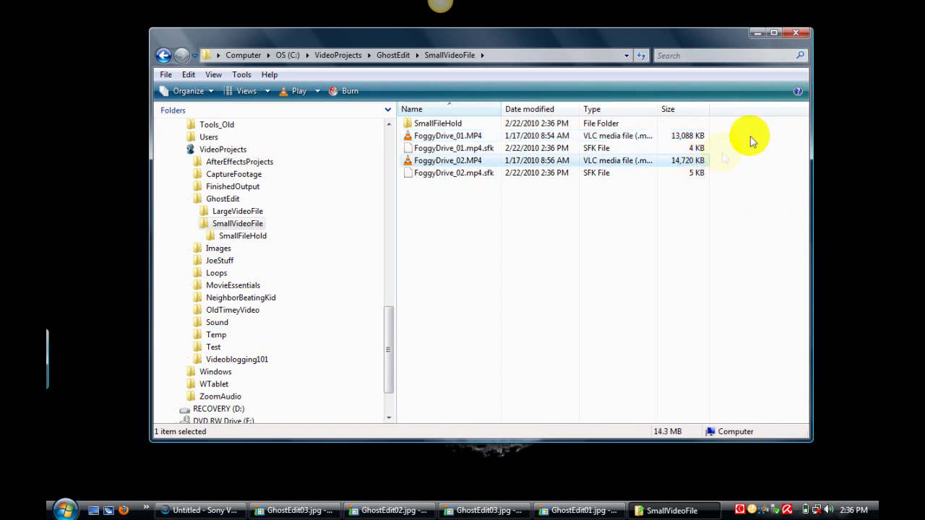
pyautogui.click(755, 34)
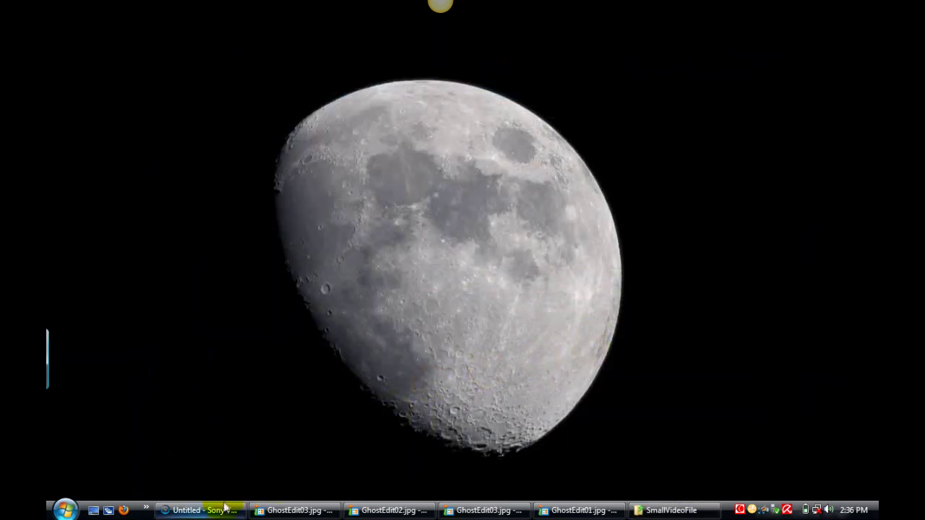
# - Reopen the recent GhostEdit.veg project in Vegas
pyautogui.click(225, 508)
pyautogui.click(65, 27)
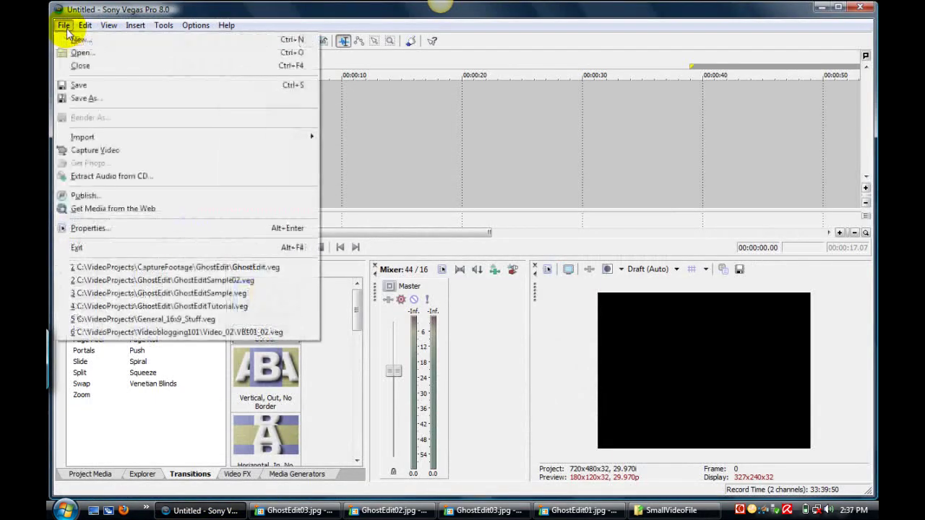
pyautogui.click(205, 269)
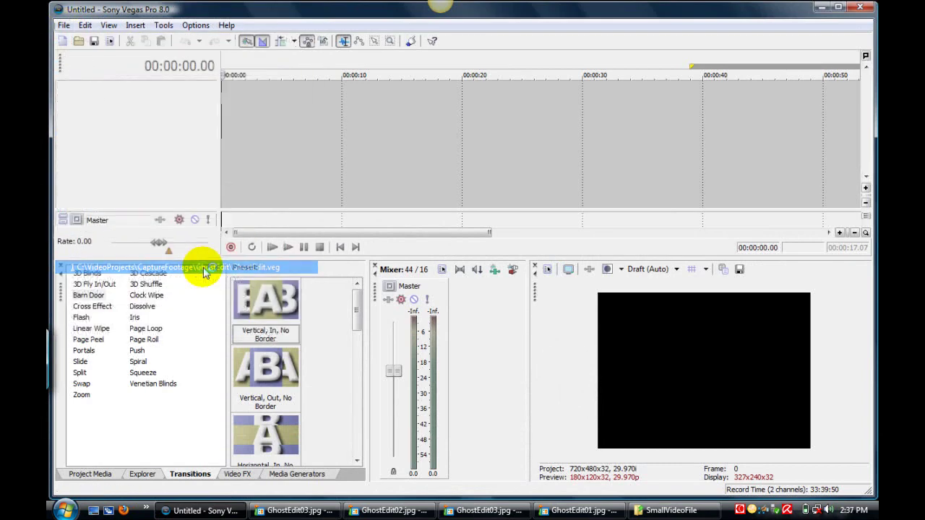
# - Set a loop region spanning the whole edit
pyautogui.click(784, 155)
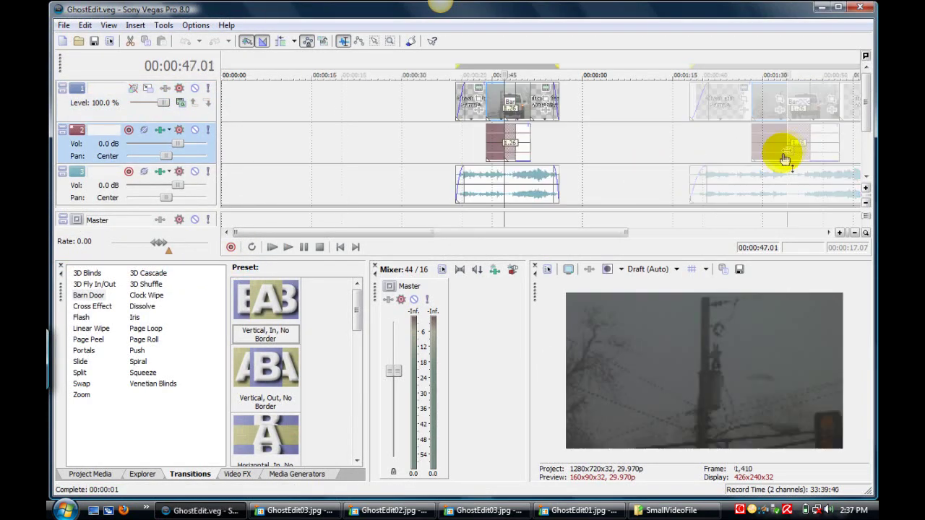
pyautogui.scroll(3, 547, 200)
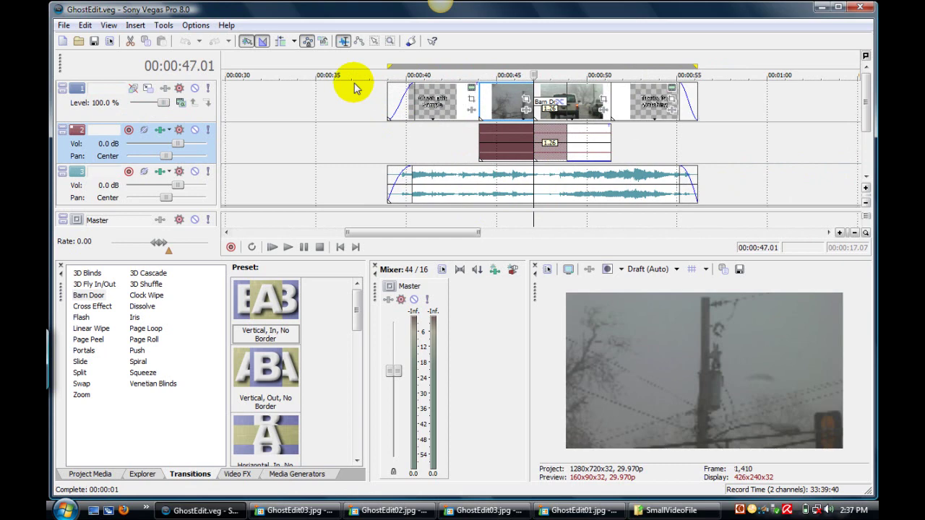
pyautogui.click(365, 90)
pyautogui.moveTo(375, 64); pyautogui.dragTo(695, 64)
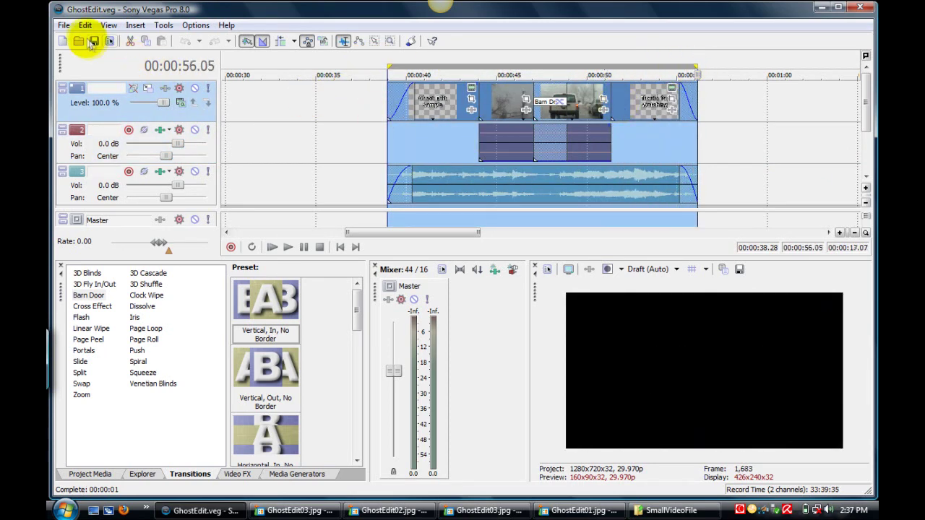
# - Set project rendering quality to Best and the template to Xacti HD 1280x720
pyautogui.click(65, 29)
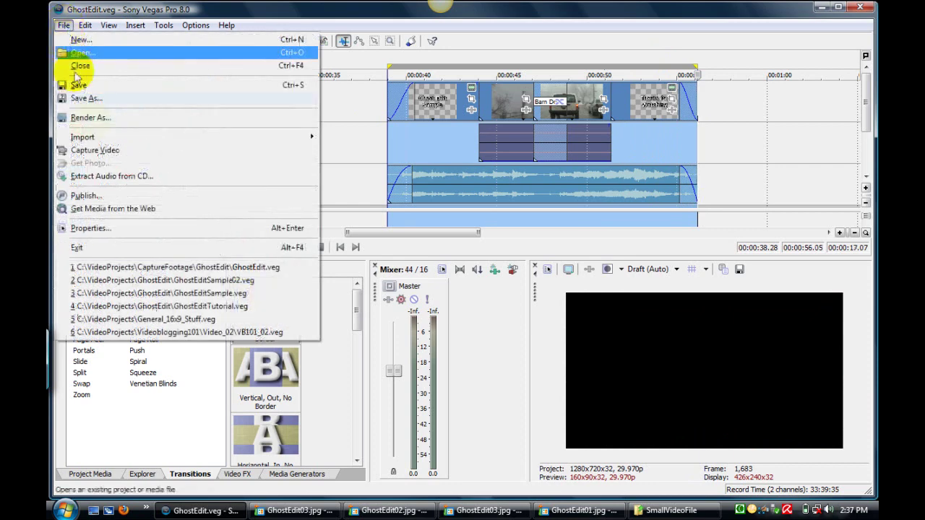
pyautogui.click(126, 228)
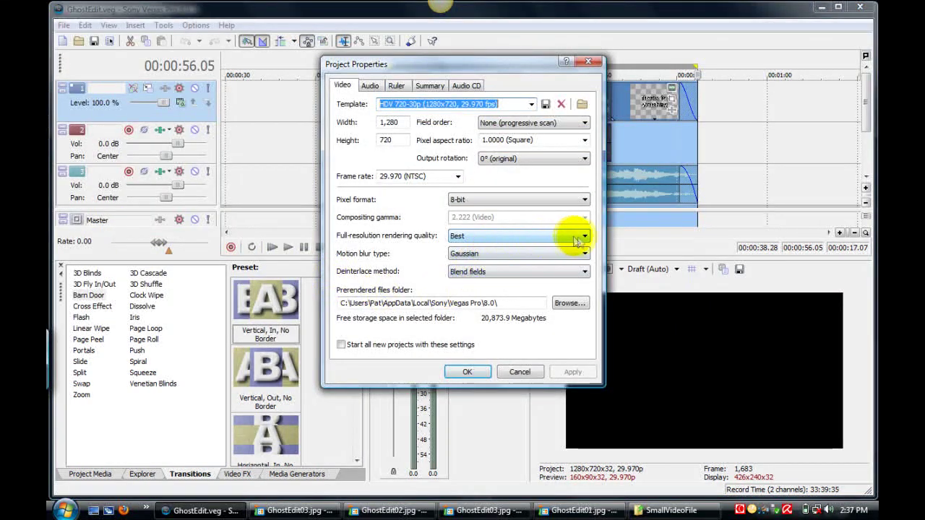
pyautogui.click(584, 236)
pyautogui.click(578, 274)
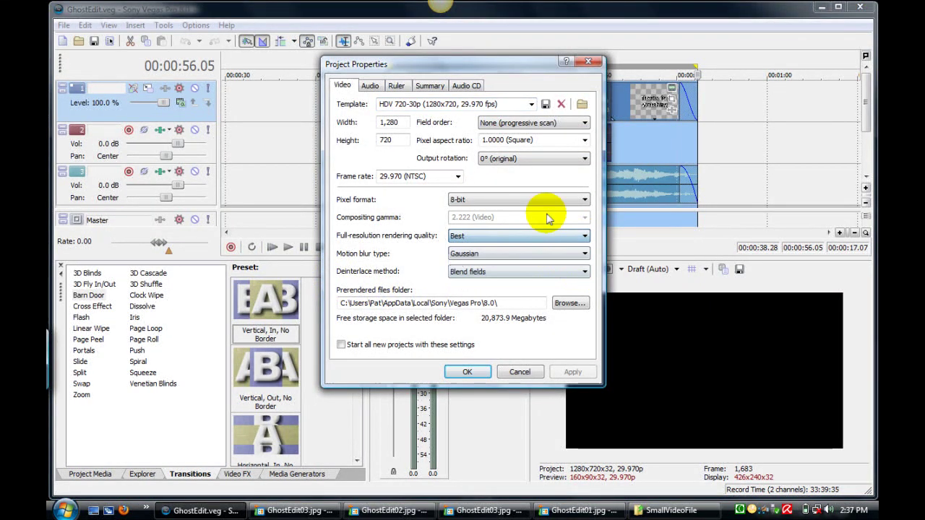
pyautogui.click(532, 104)
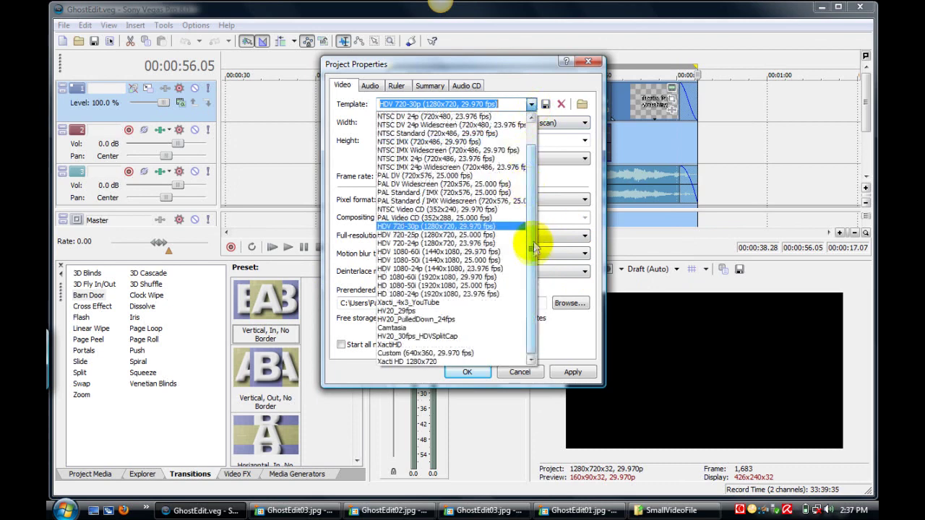
pyautogui.click(415, 362)
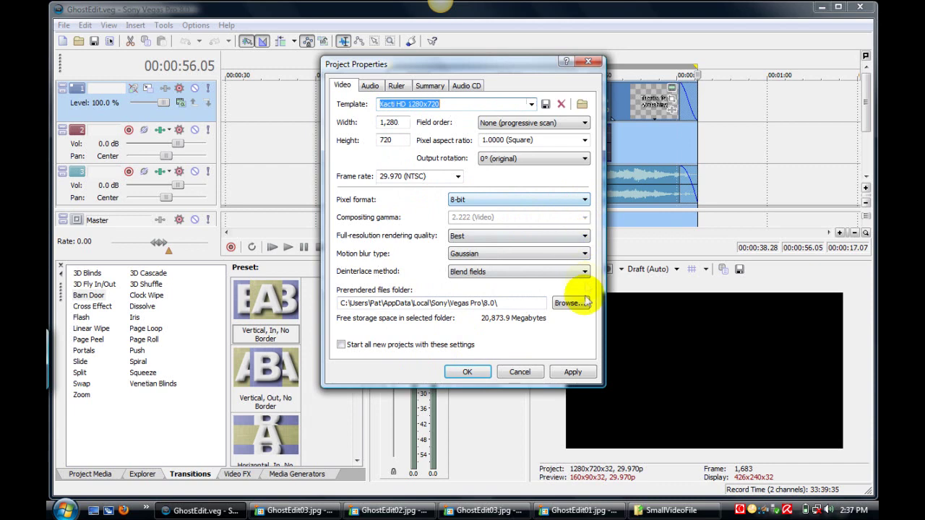
pyautogui.click(573, 372)
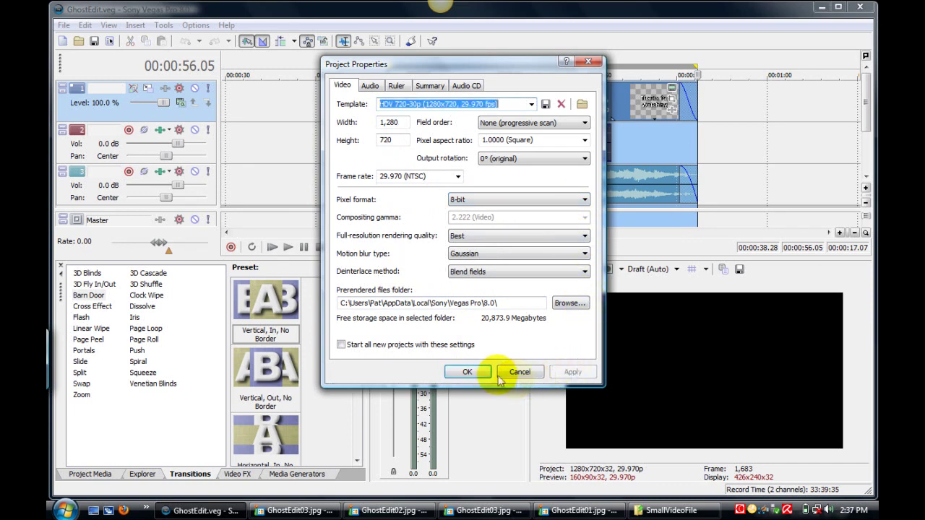
pyautogui.click(467, 371)
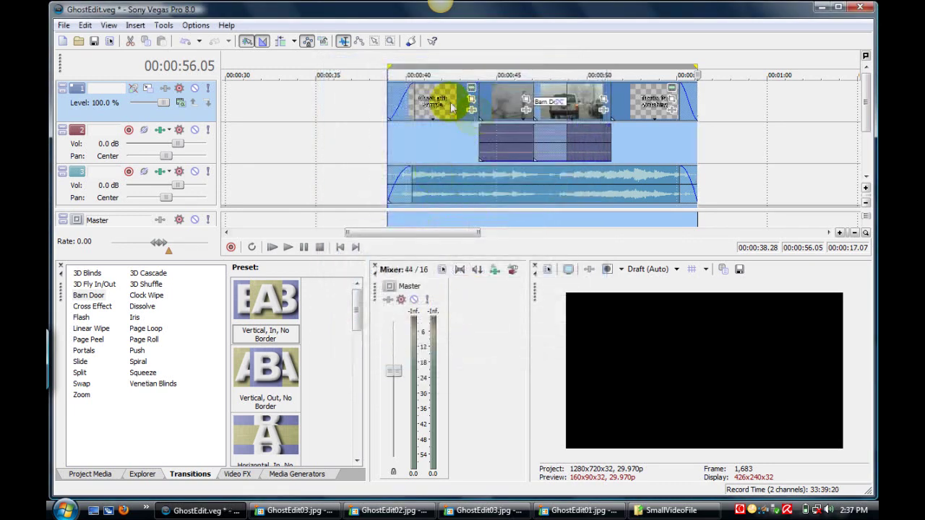
# - Render the loop region to GhostEdit.wmv as Windows Media Video V9 at 1280x720
pyautogui.click(64, 28)
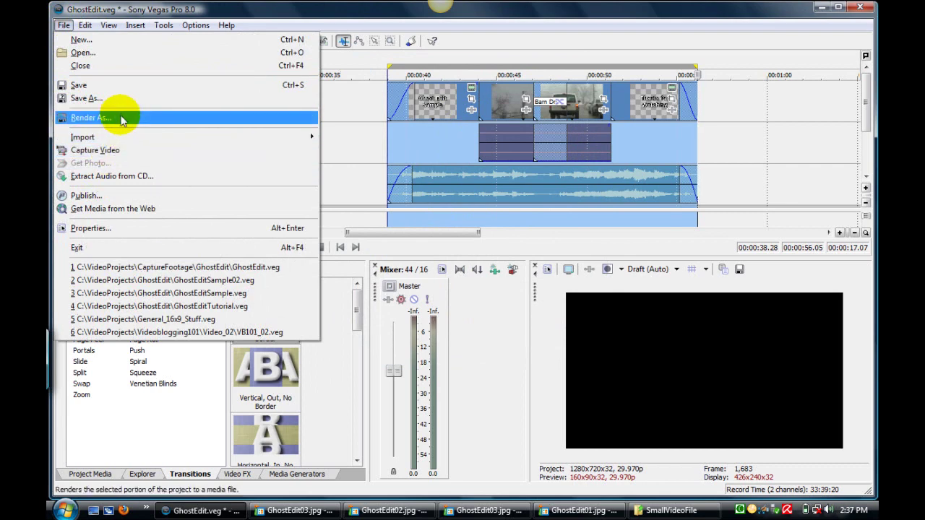
pyautogui.click(122, 118)
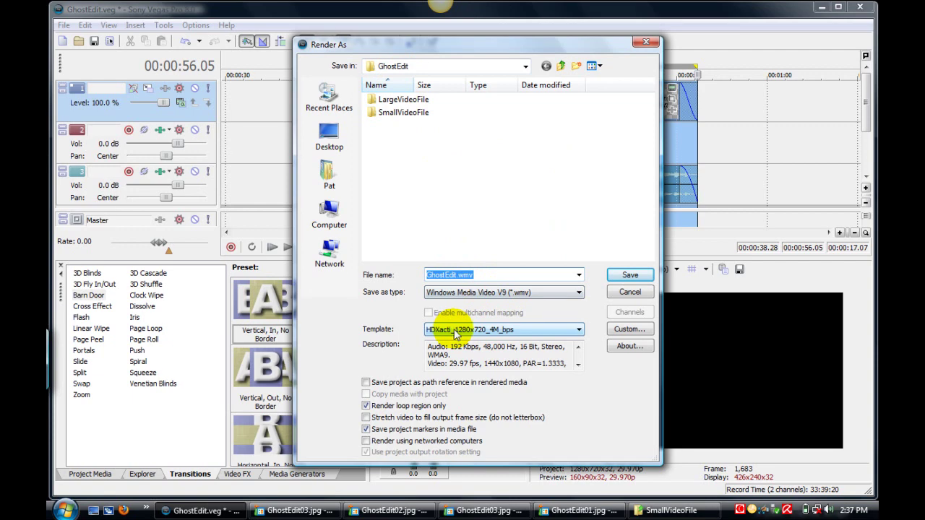
pyautogui.click(625, 273)
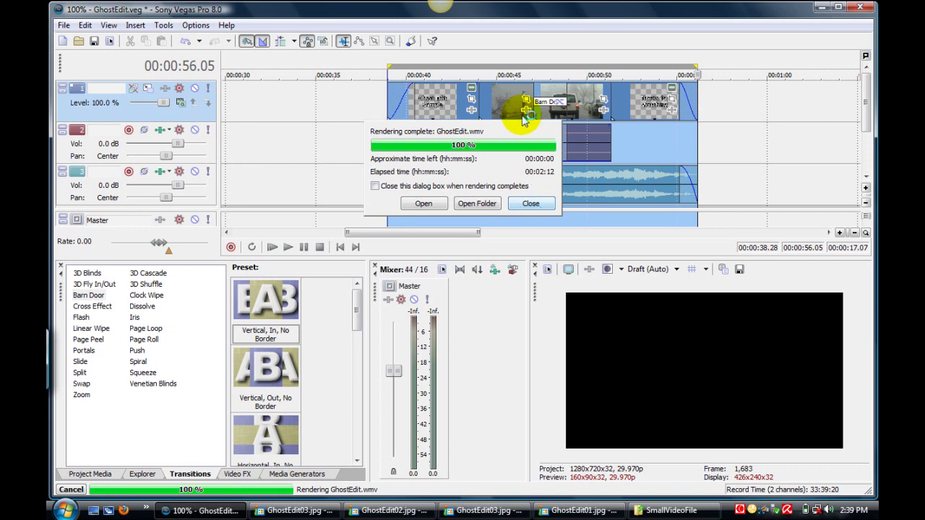
pyautogui.click(531, 205)
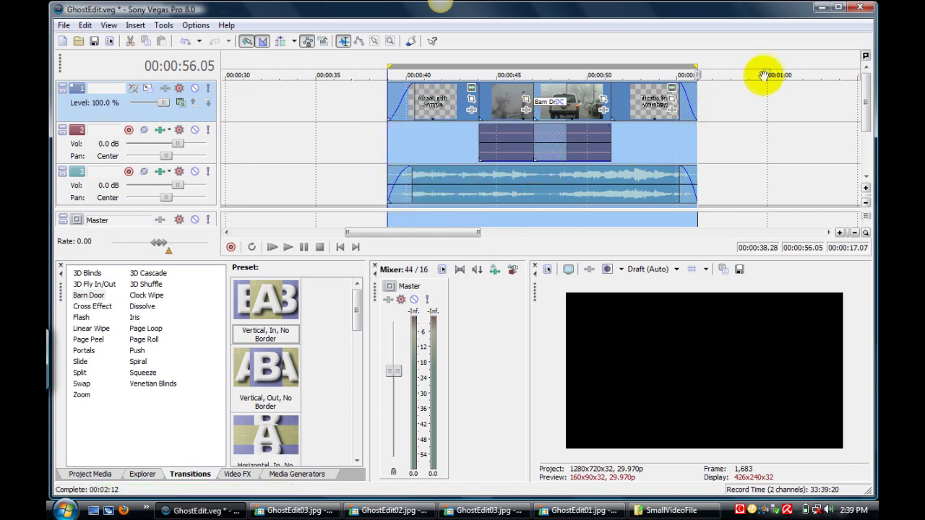
# - Minimize Vegas and restore the SmallVideoFile folder window to reach GhostEdit.wmv
pyautogui.click(821, 8)
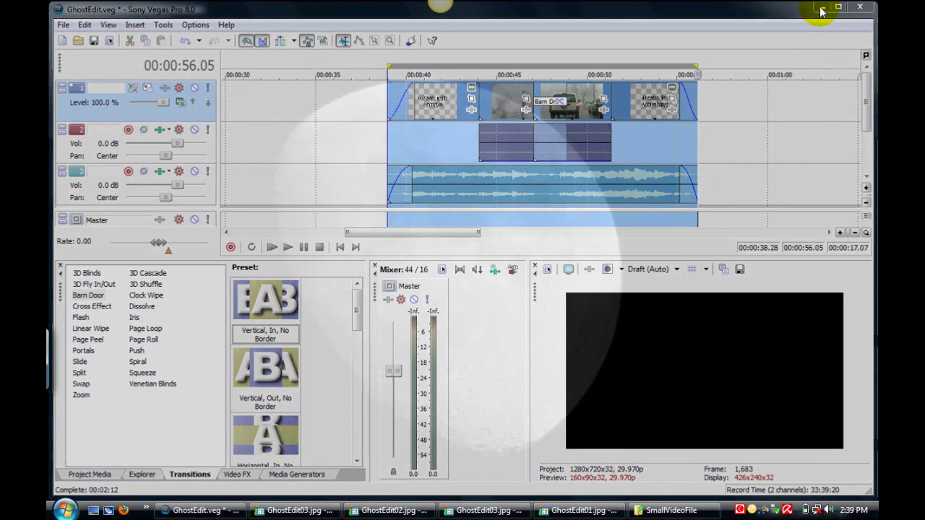
pyautogui.click(677, 510)
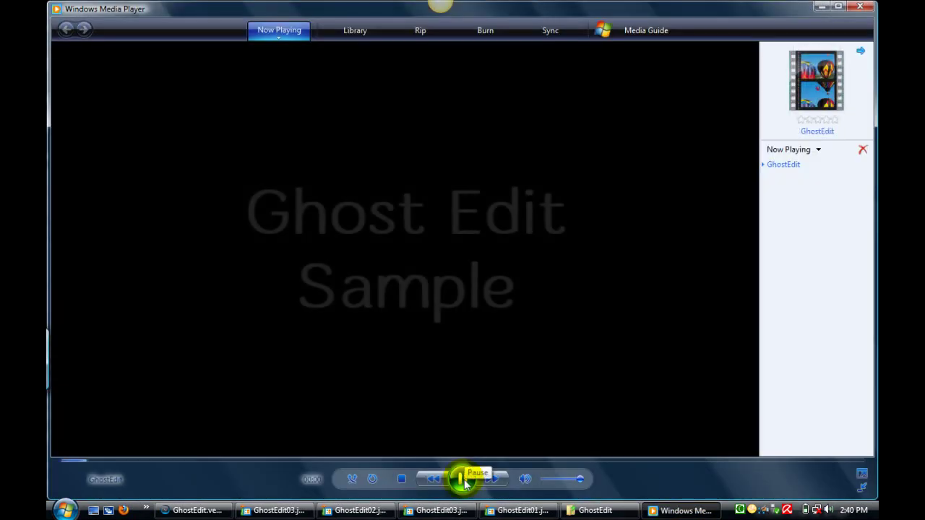